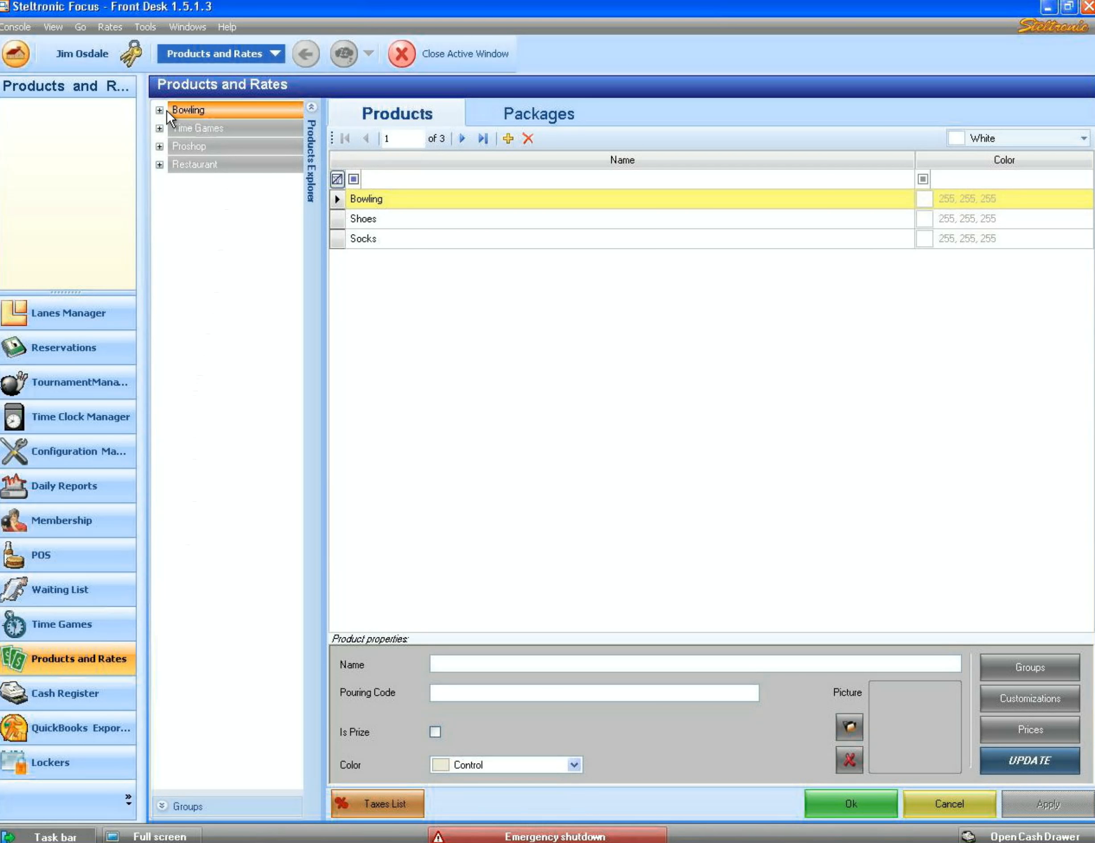
# - Expand Bowling in Products Explorer and show the Bowling product's 33 rates
pyautogui.click(159, 109)
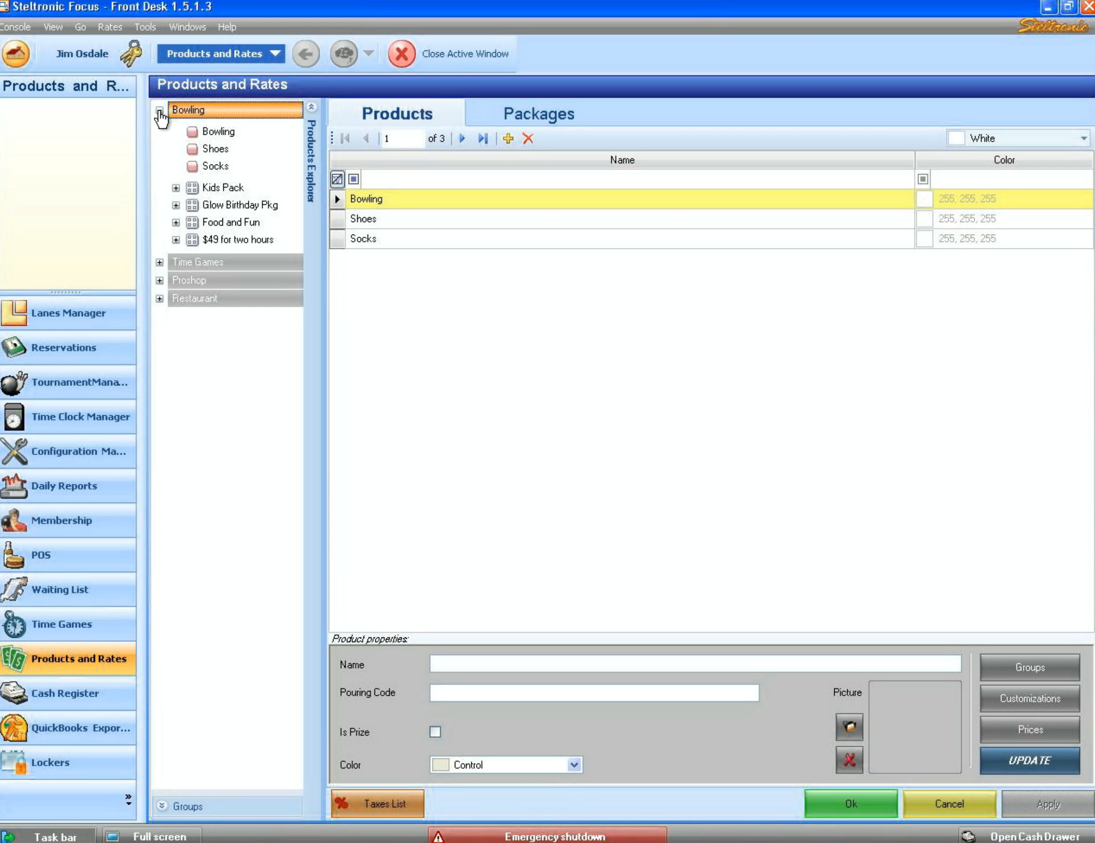
pyautogui.click(218, 132)
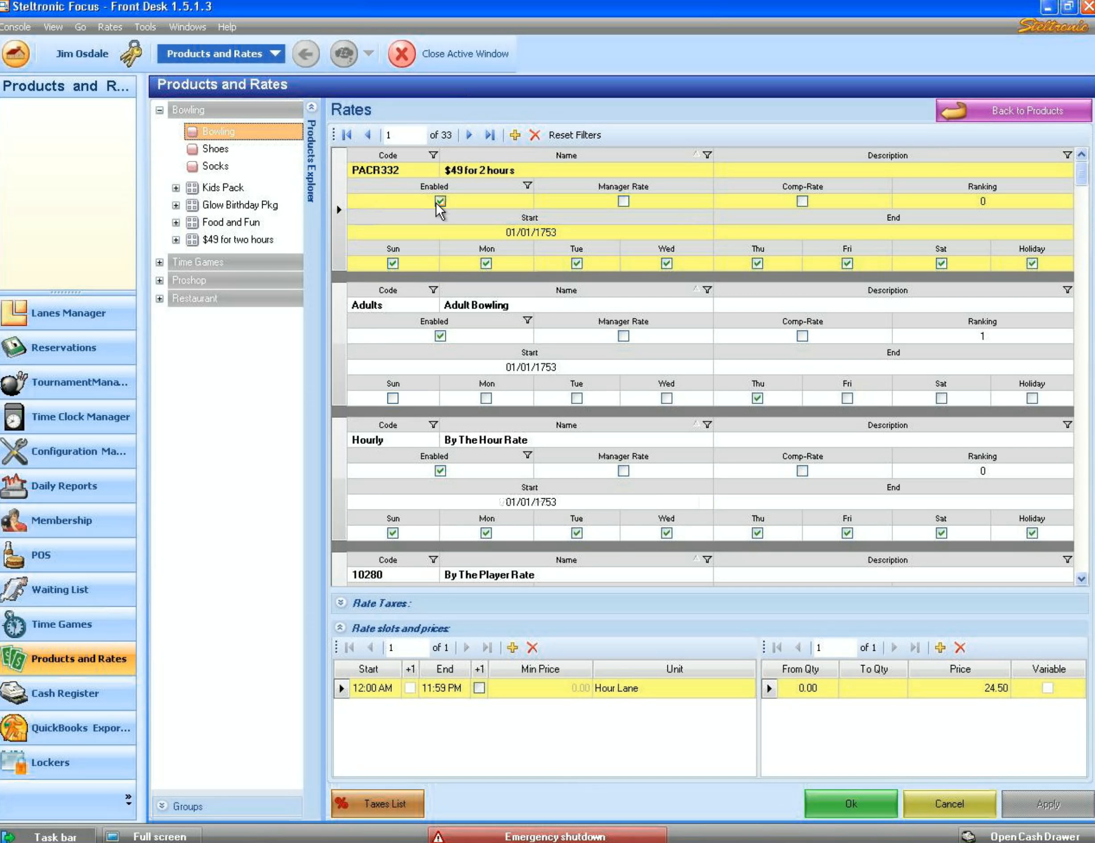
# - Step through the rates to Daily Open Play (1001) at 4.50 per game player and toggle its enabled flag
pyautogui.click(470, 135)
pyautogui.click(470, 136)
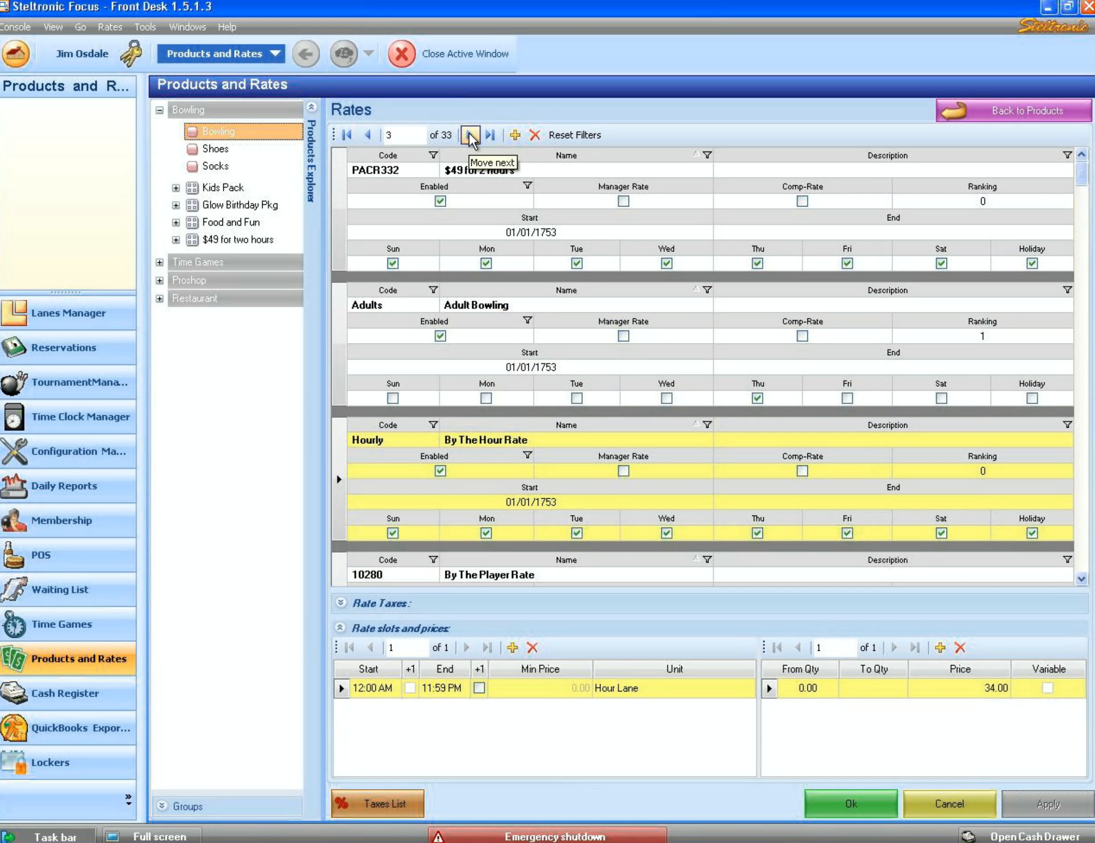
pyautogui.click(470, 135)
pyautogui.click(471, 135)
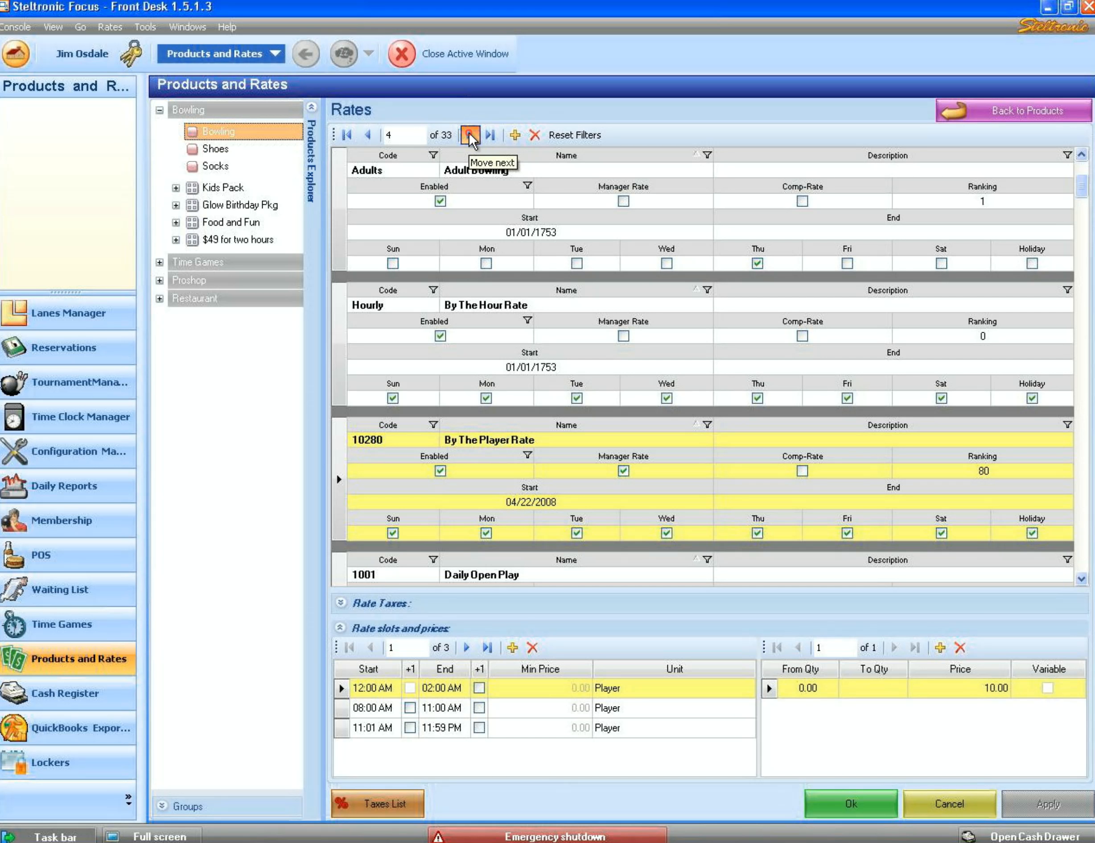
pyautogui.click(471, 136)
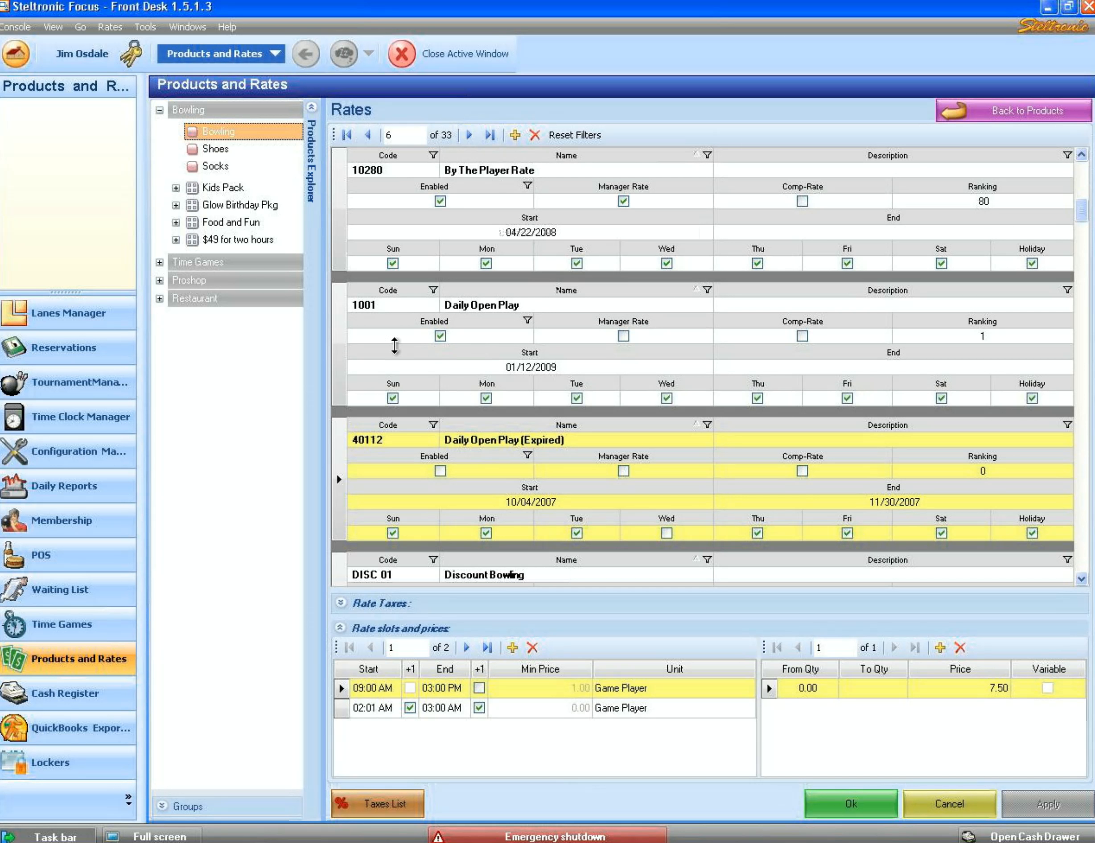
pyautogui.click(341, 347)
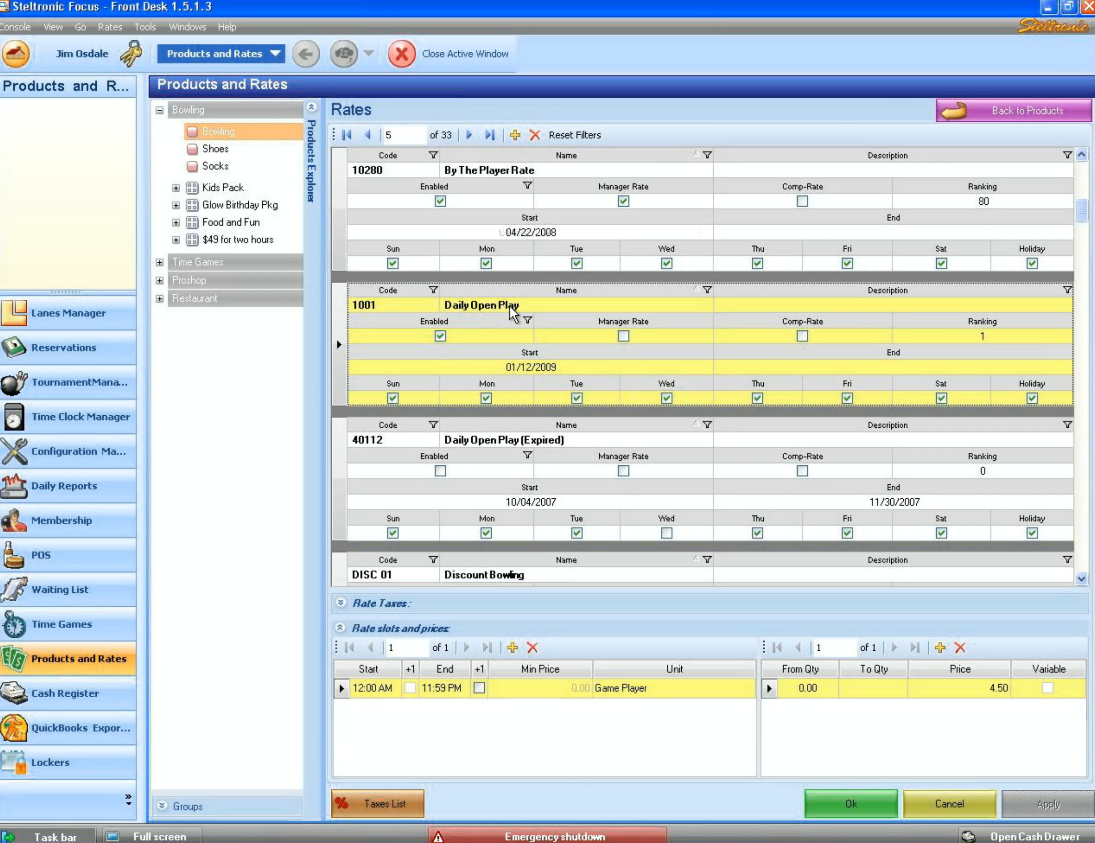
pyautogui.click(440, 336)
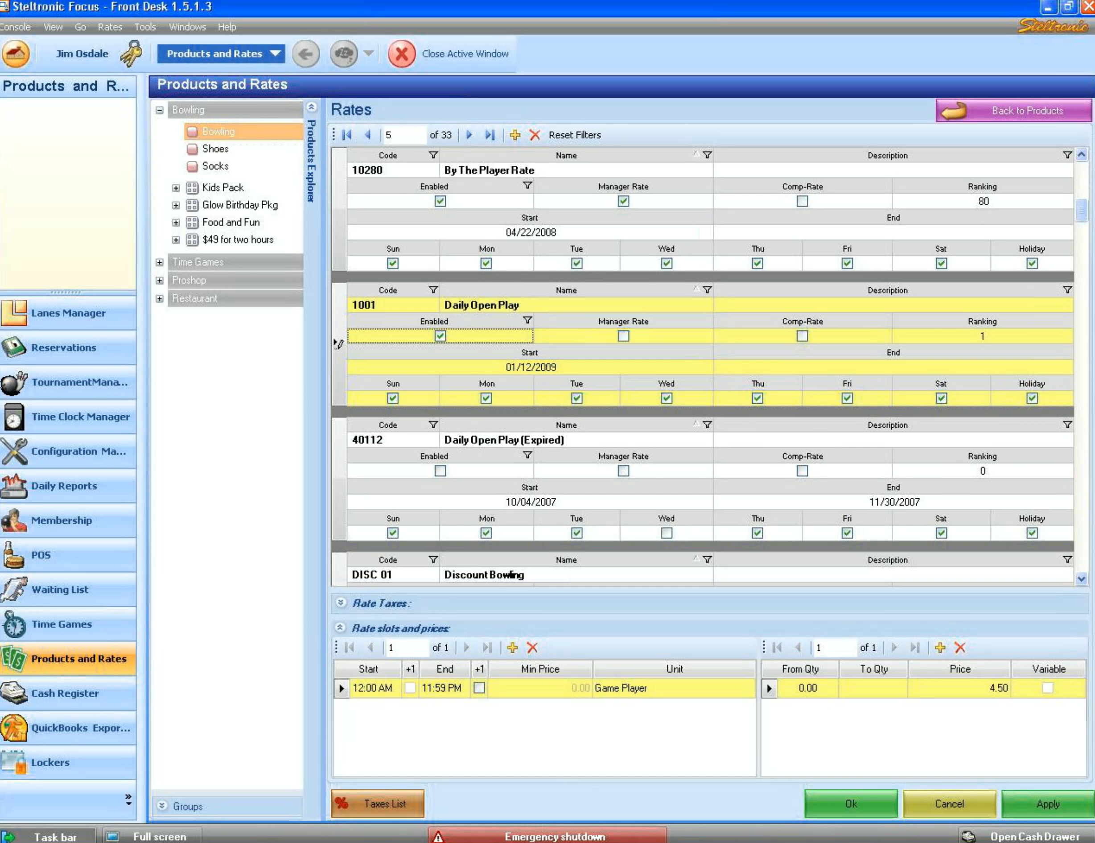
pyautogui.click(803, 335)
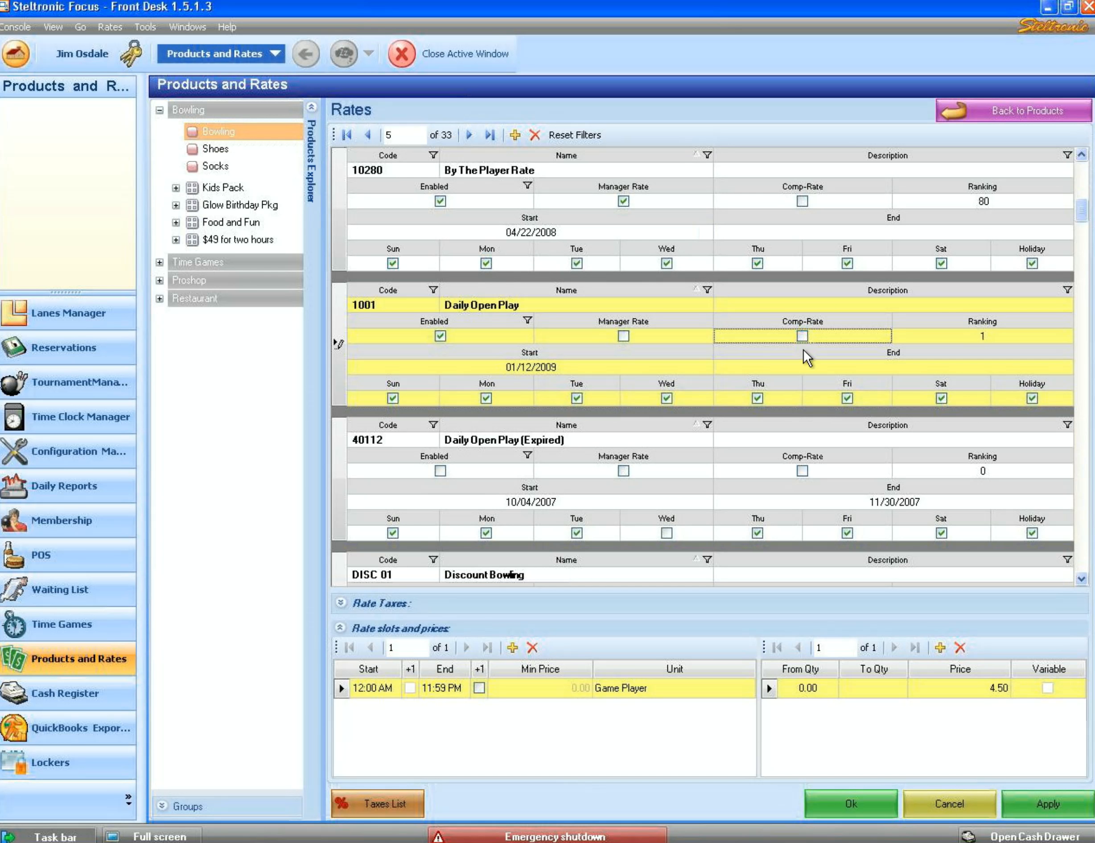
pyautogui.click(987, 334)
pyautogui.press('Tab')
pyautogui.click(759, 368)
pyautogui.click(884, 369)
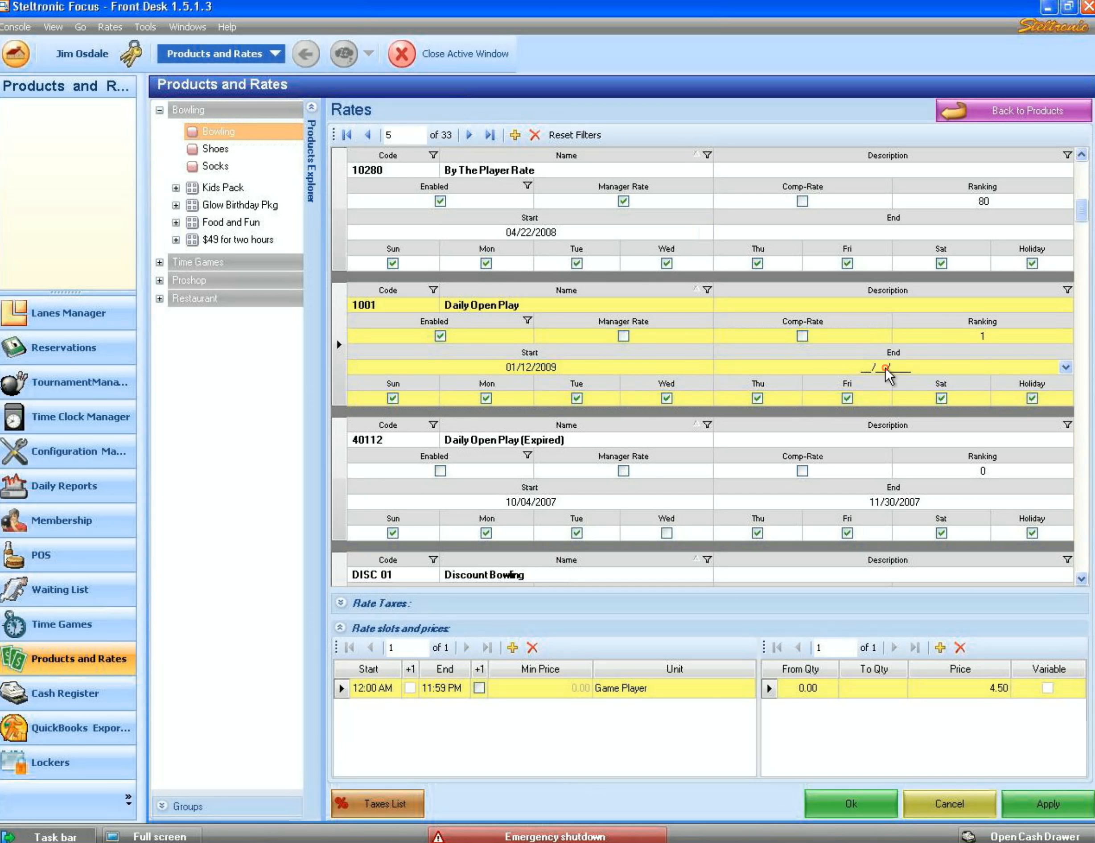
pyautogui.click(1066, 368)
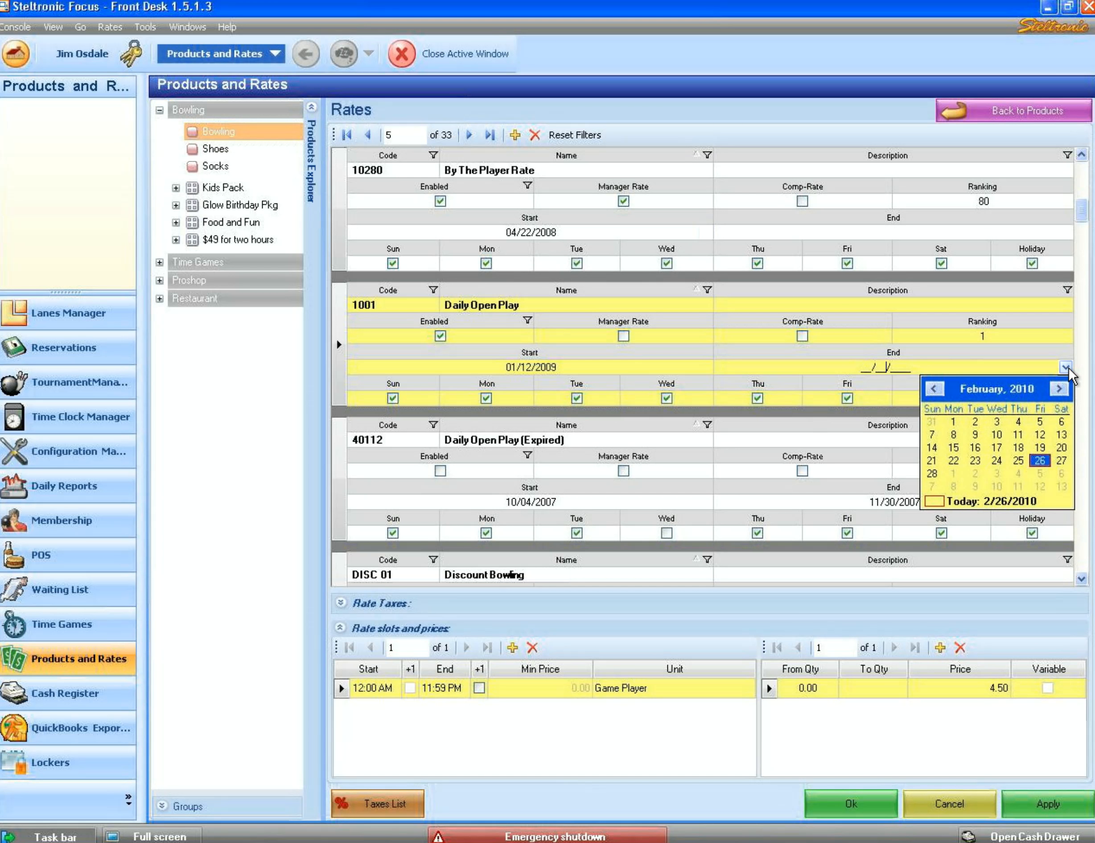
pyautogui.click(1039, 461)
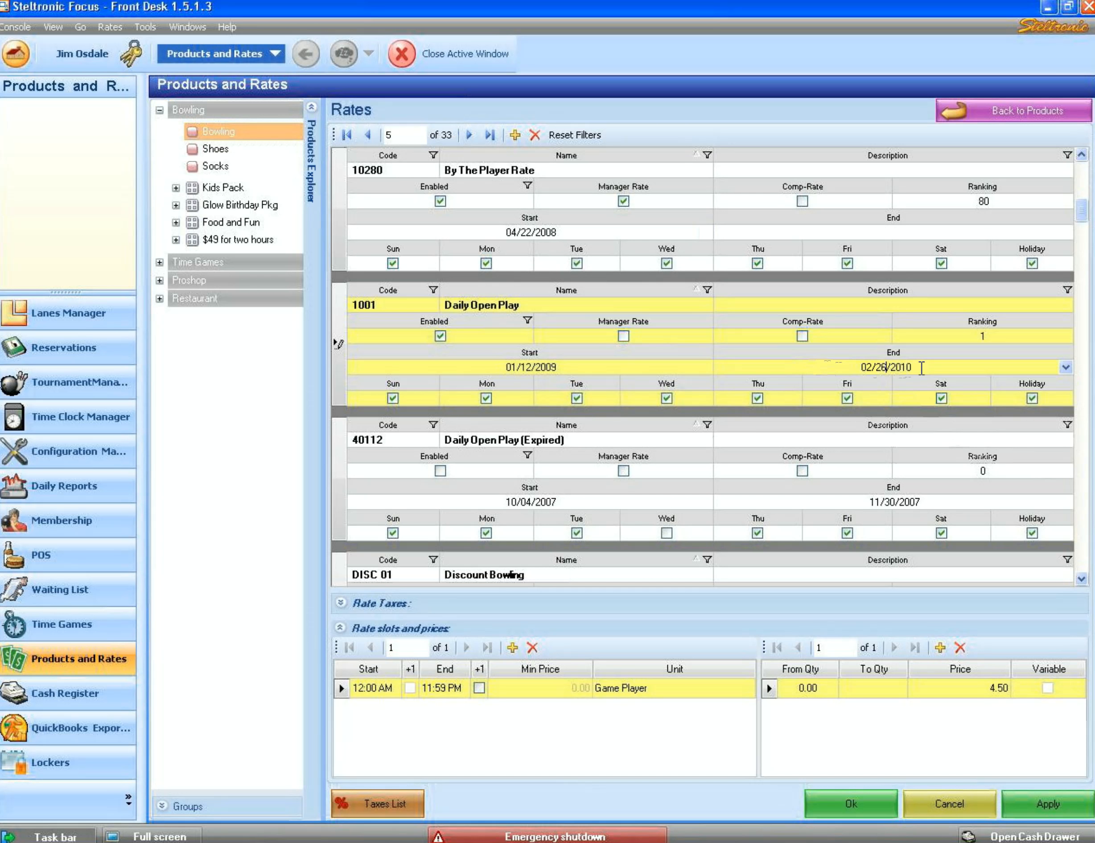
pyautogui.moveTo(925, 368); pyautogui.dragTo(850, 366)
pyautogui.press('Delete')
pyautogui.click(847, 398)
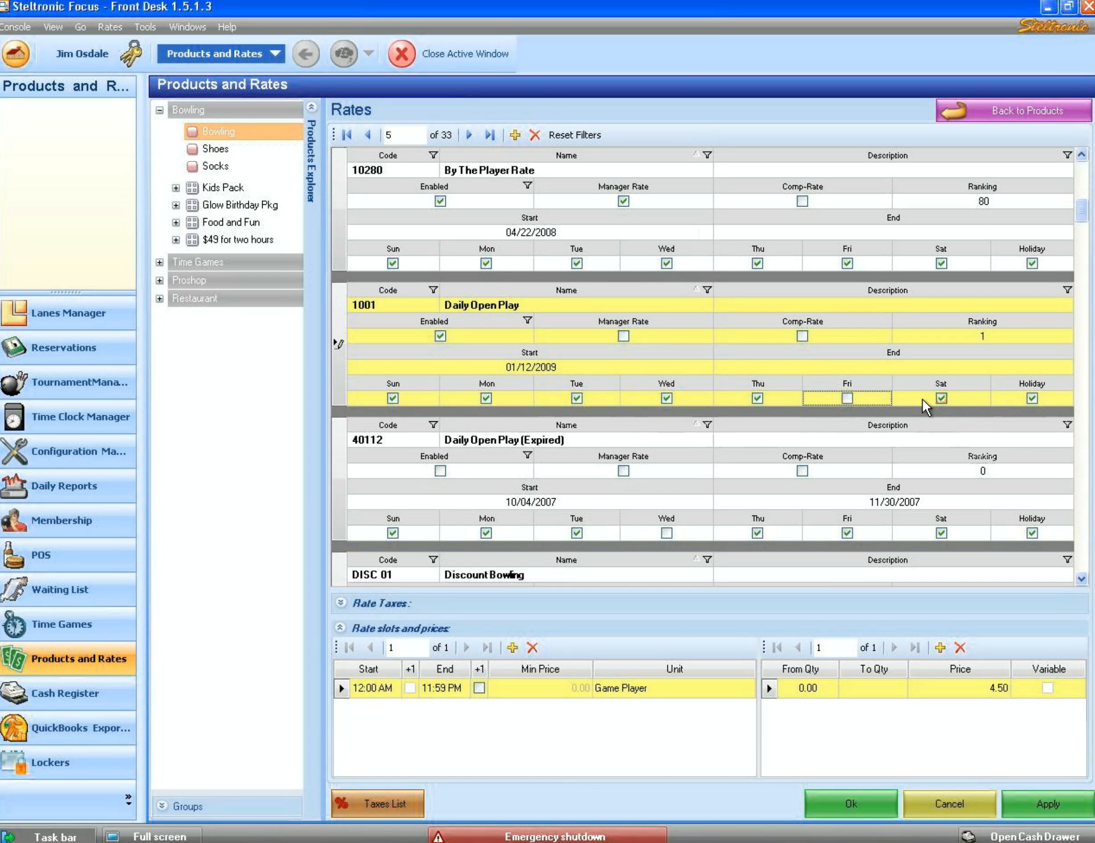
pyautogui.click(942, 398)
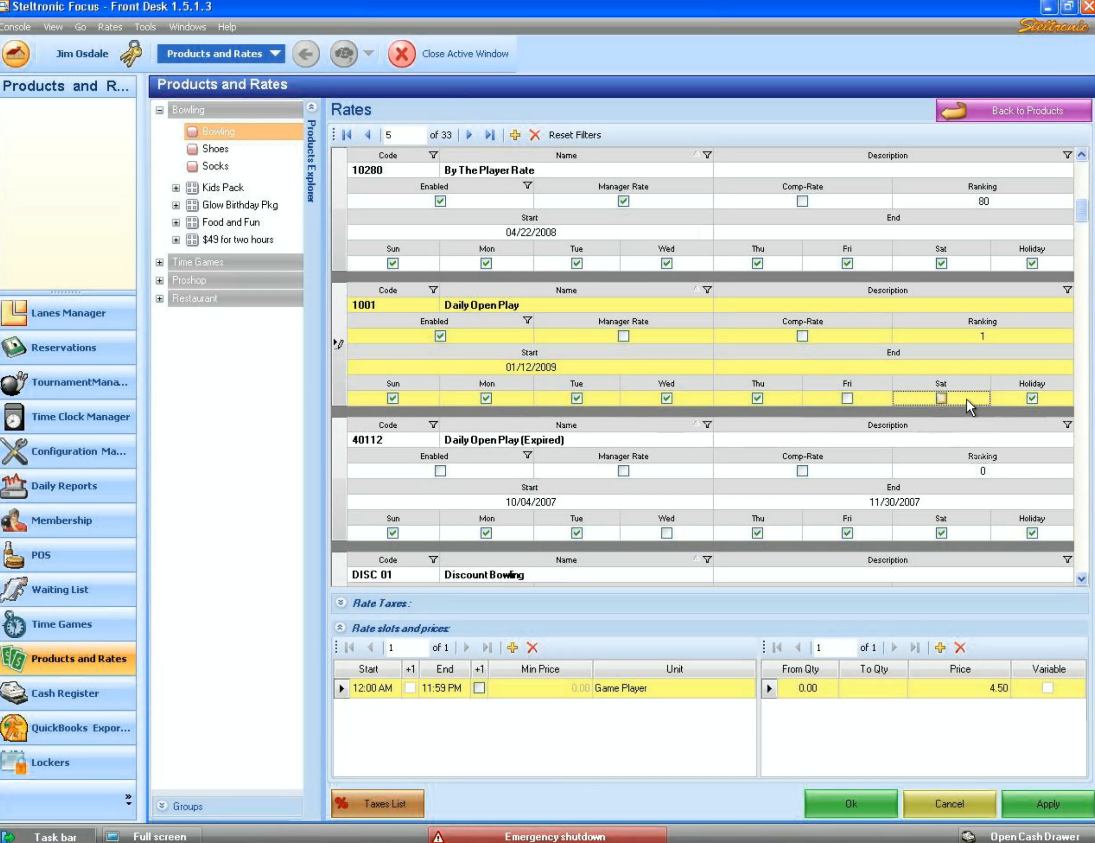
pyautogui.click(942, 398)
pyautogui.click(850, 398)
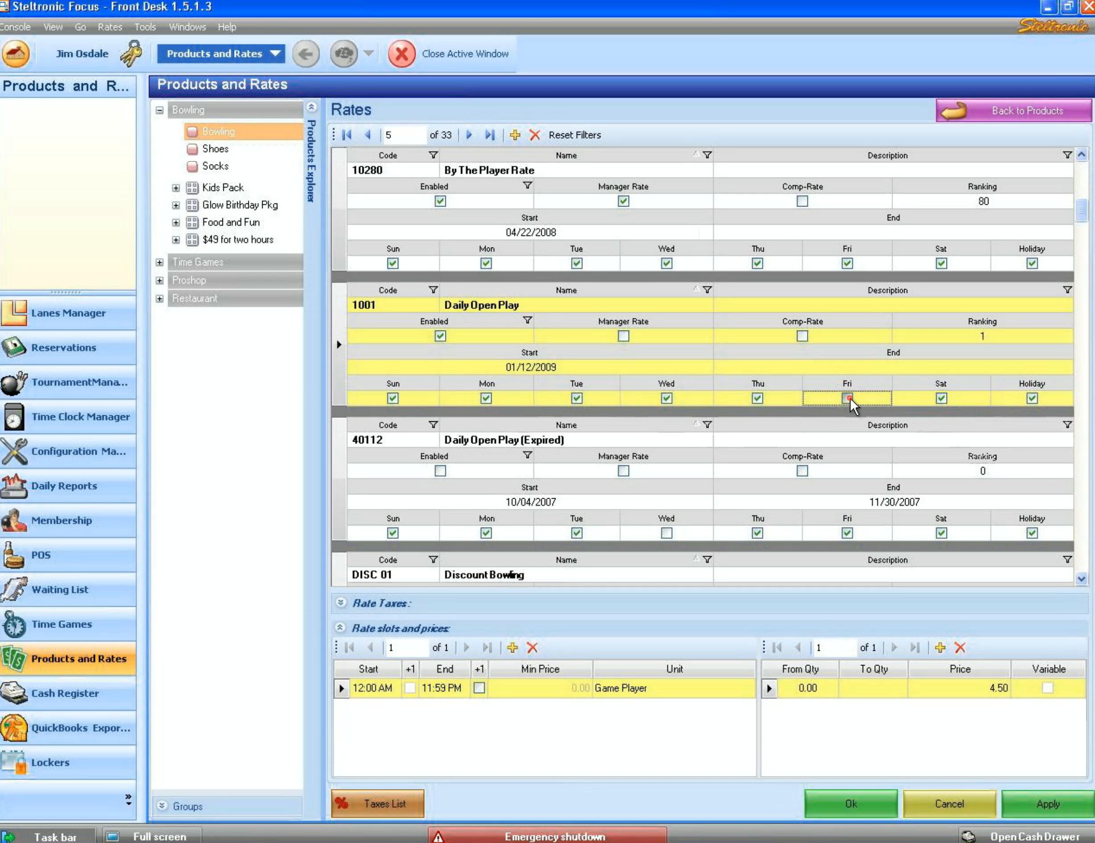
# - Show Daily Open Play's taxes (California Sales Tax 7.07) and check its 12:00 AM–11:59 PM slot times
pyautogui.click(341, 602)
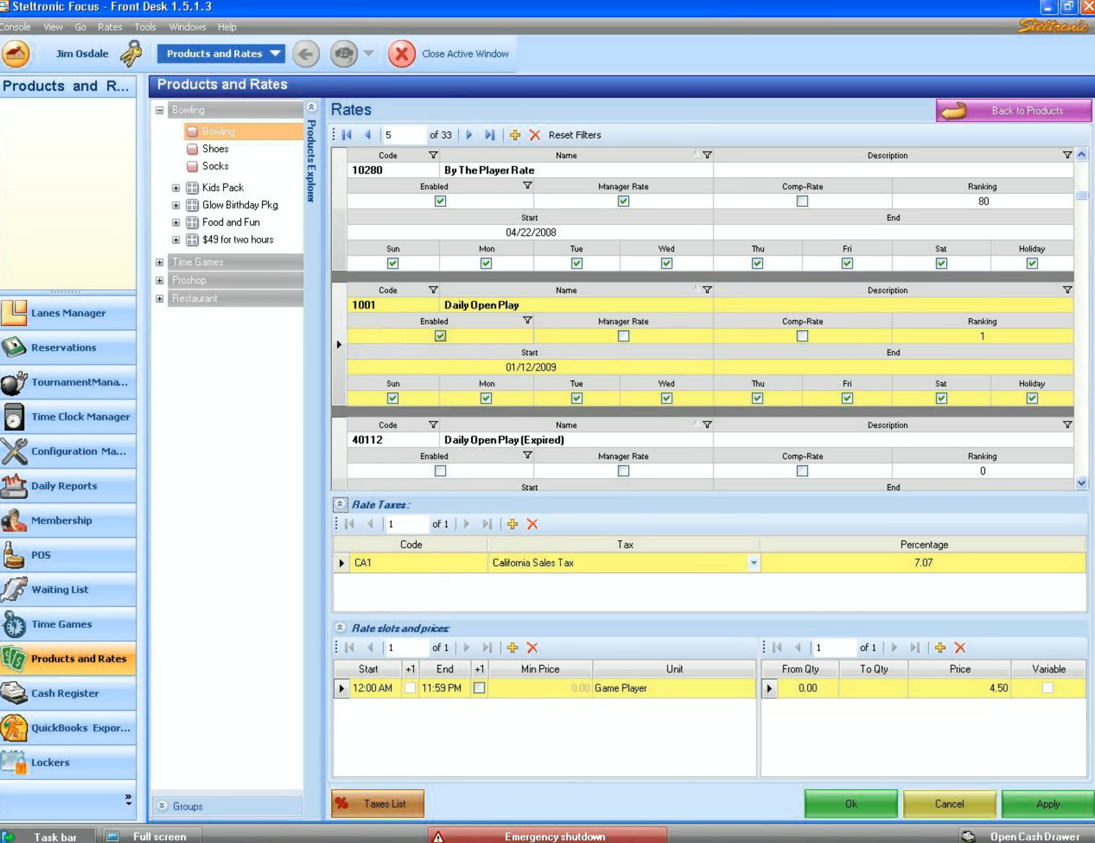
pyautogui.click(339, 342)
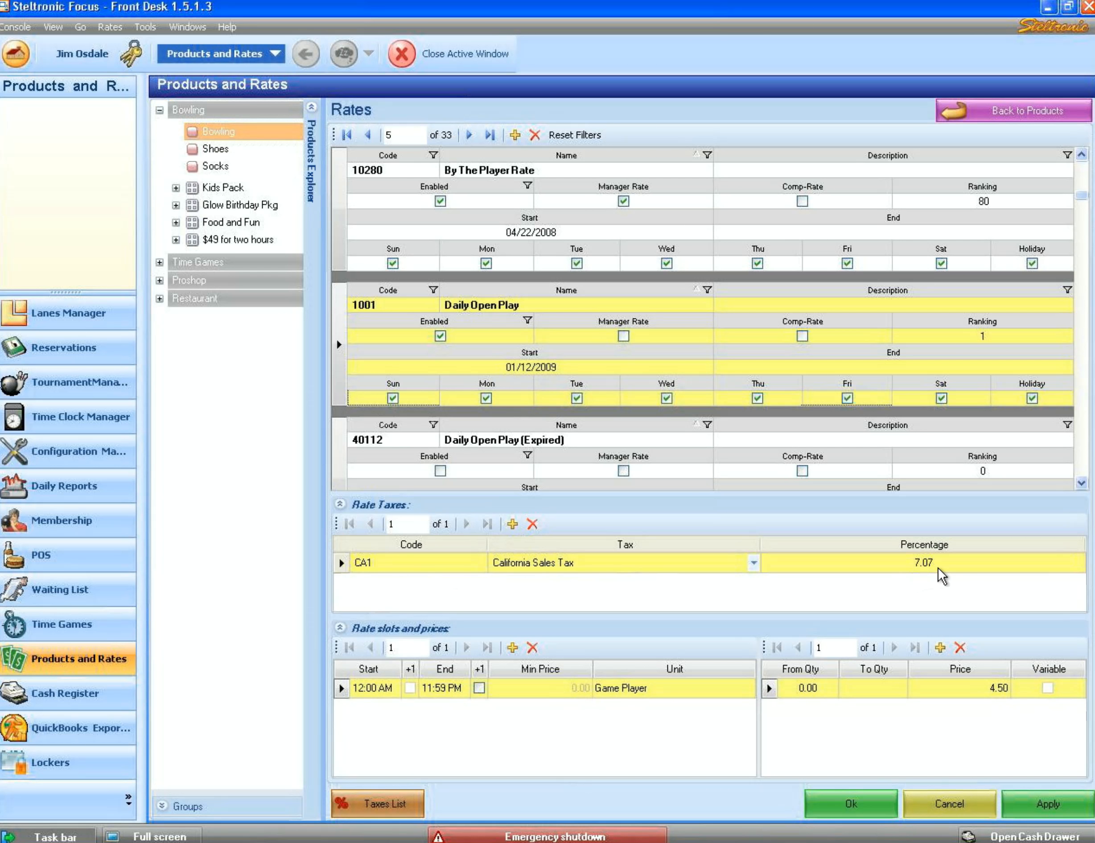
pyautogui.click(383, 690)
pyautogui.click(444, 695)
# - Try the price slot's unit options, Frame per Player and None per Player
pyautogui.click(617, 691)
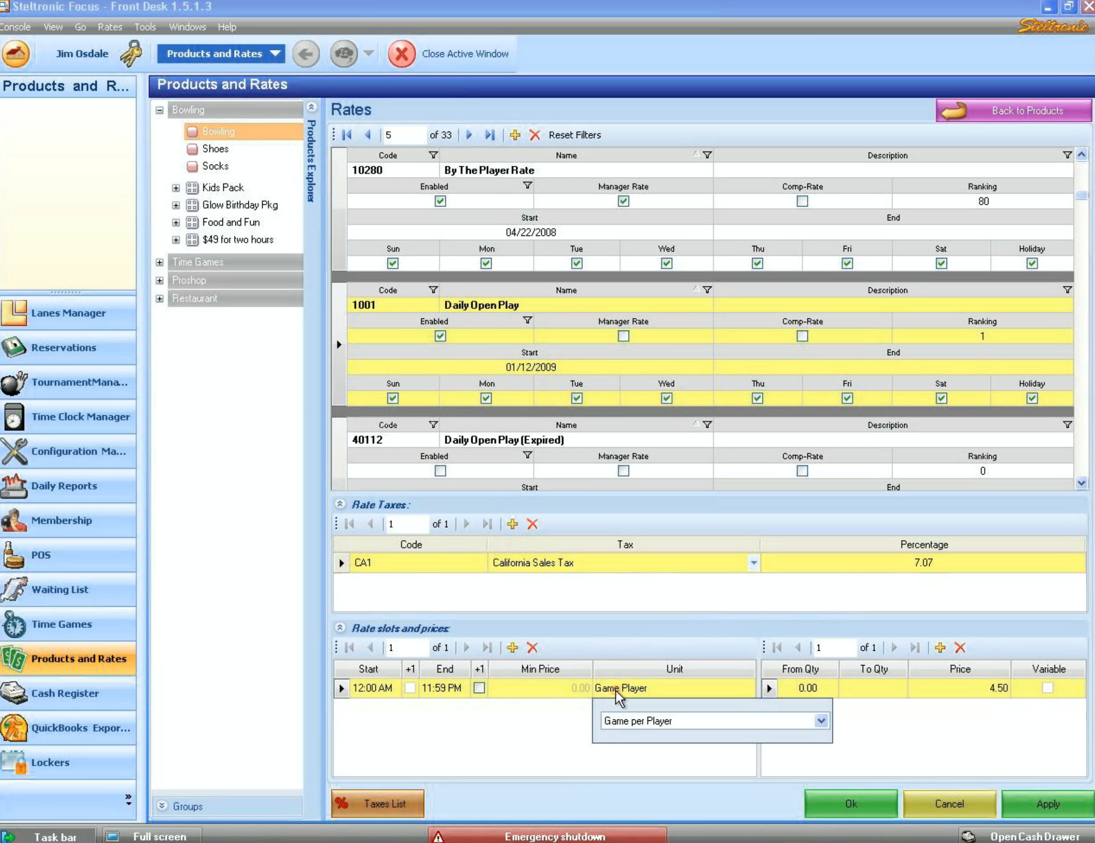
pyautogui.click(821, 721)
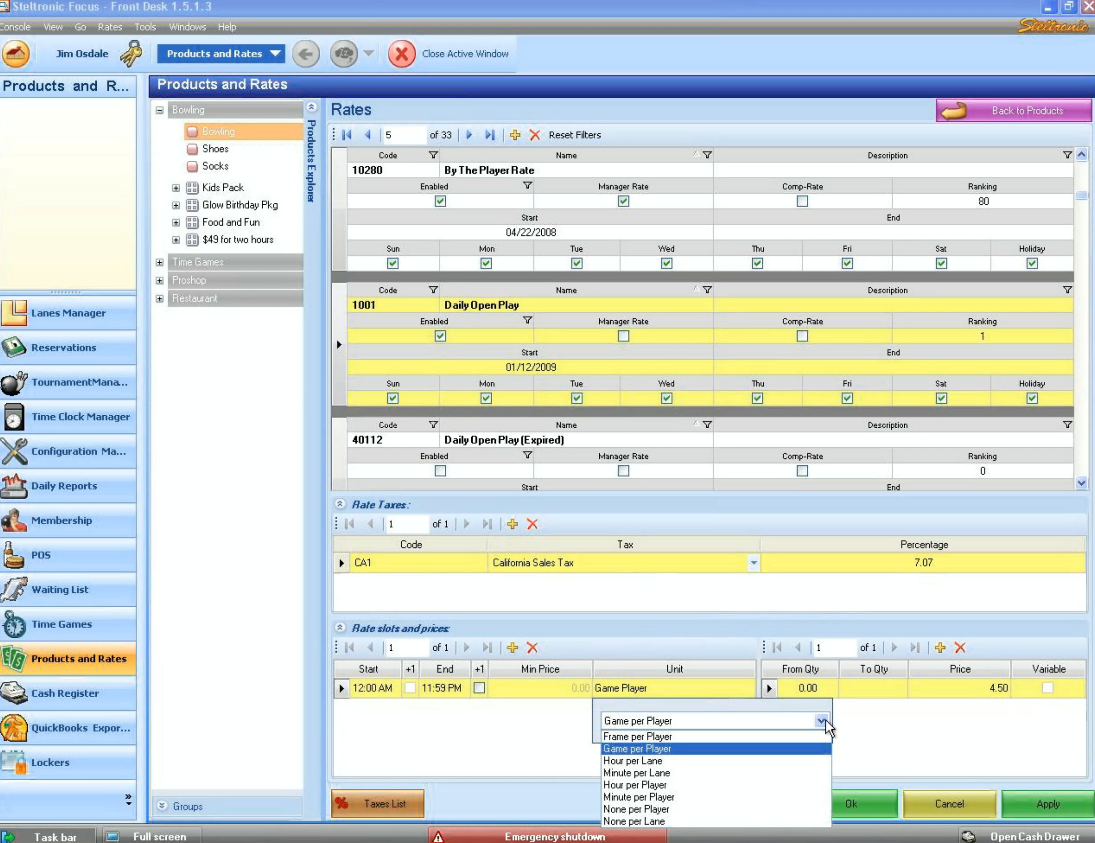
pyautogui.click(694, 736)
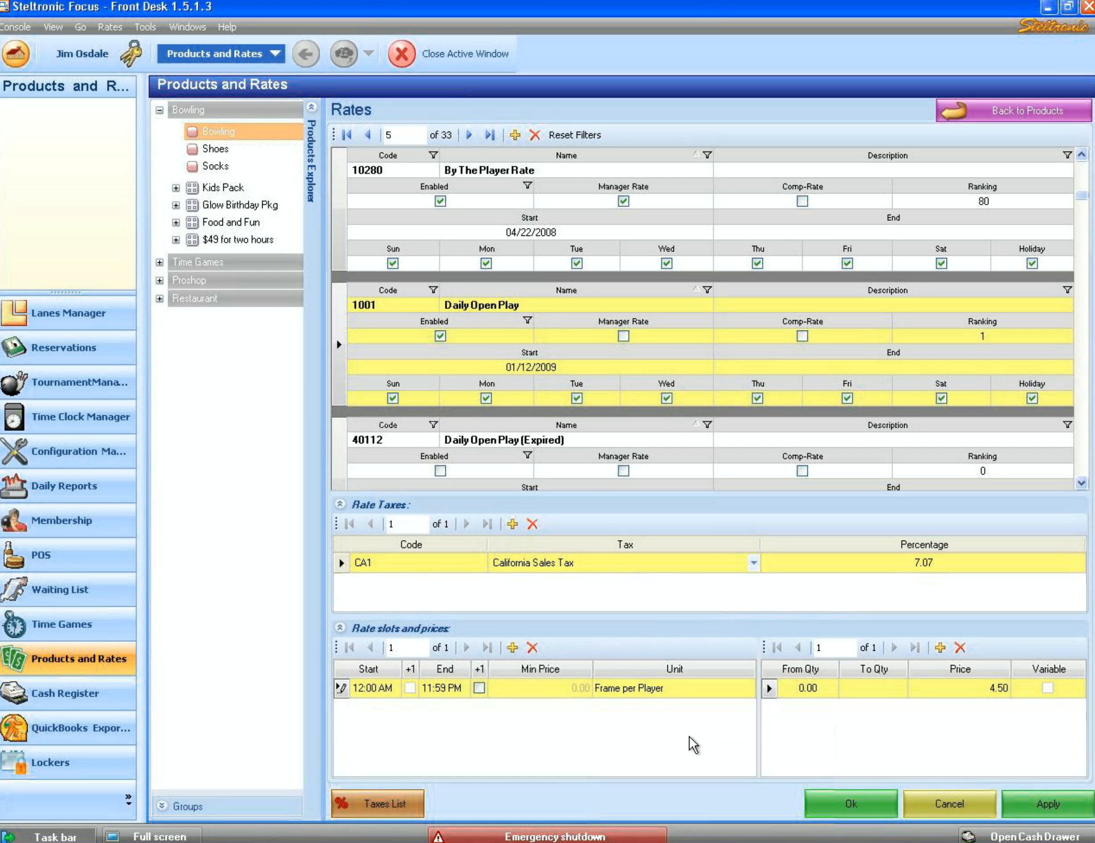
pyautogui.click(749, 692)
pyautogui.click(778, 723)
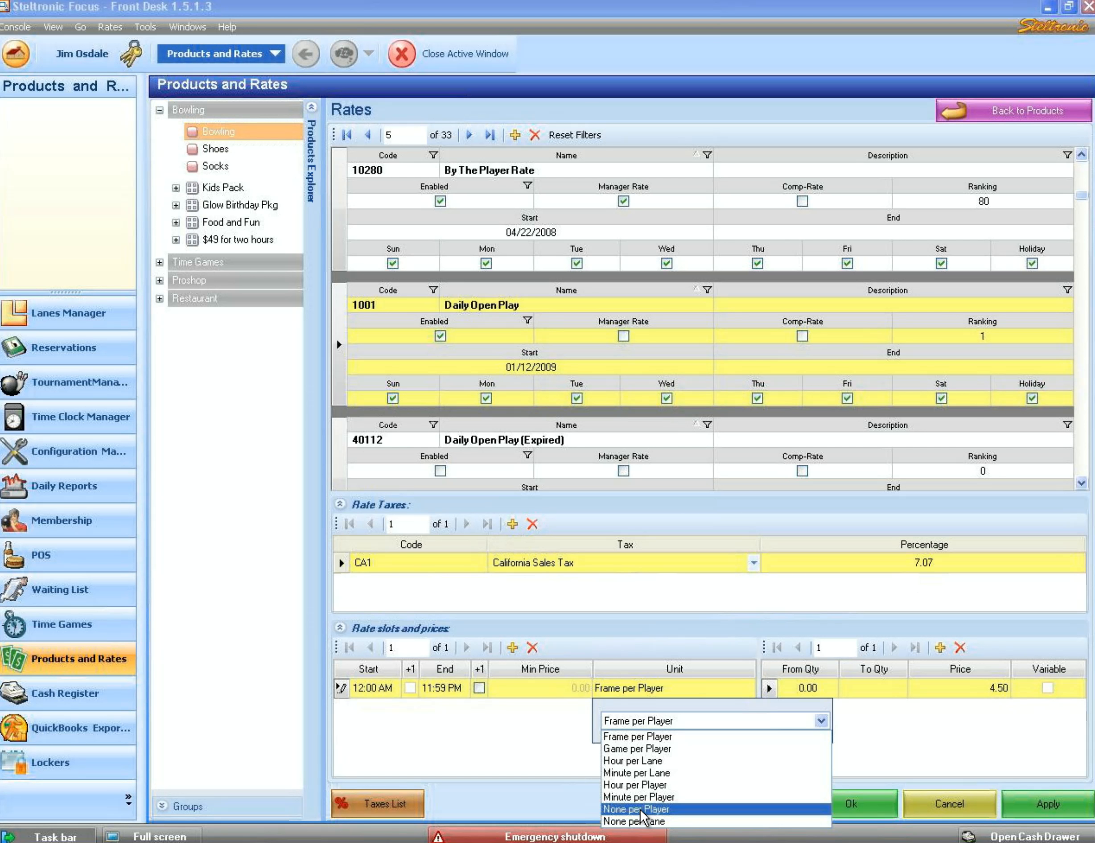
pyautogui.click(641, 809)
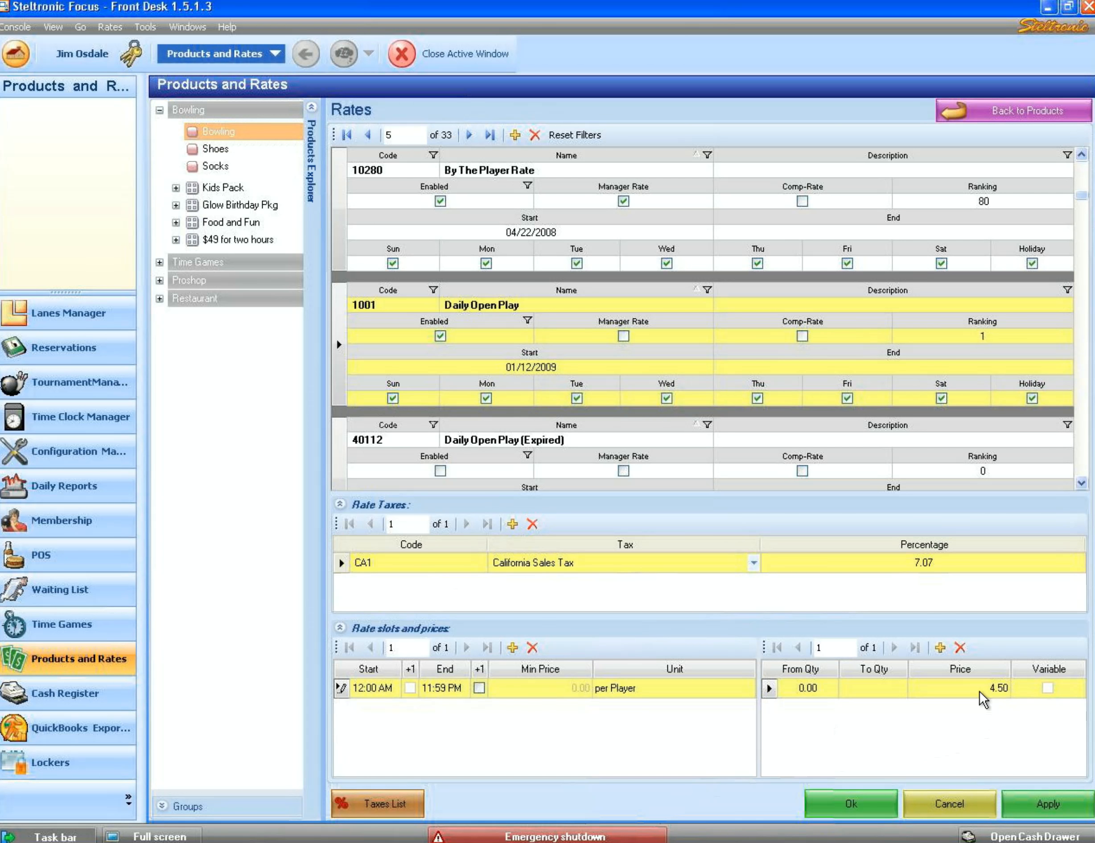
pyautogui.click(742, 692)
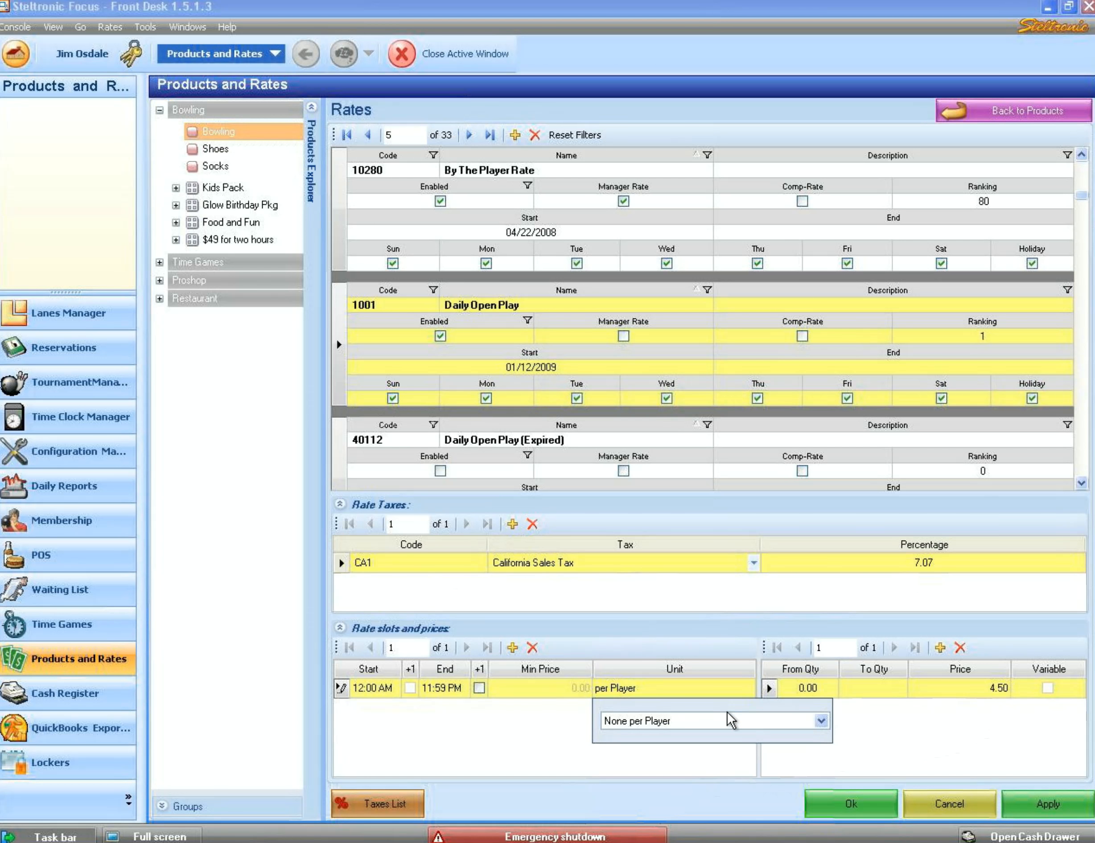
pyautogui.click(726, 724)
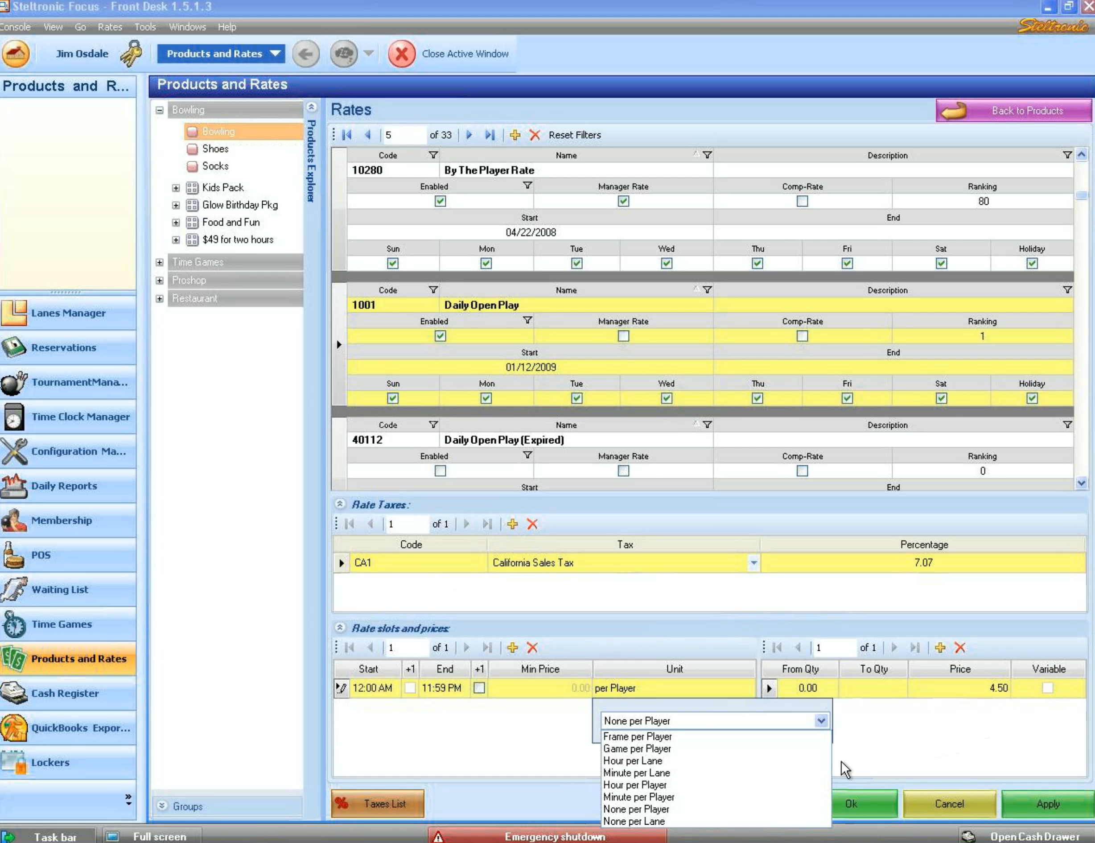
pyautogui.click(850, 758)
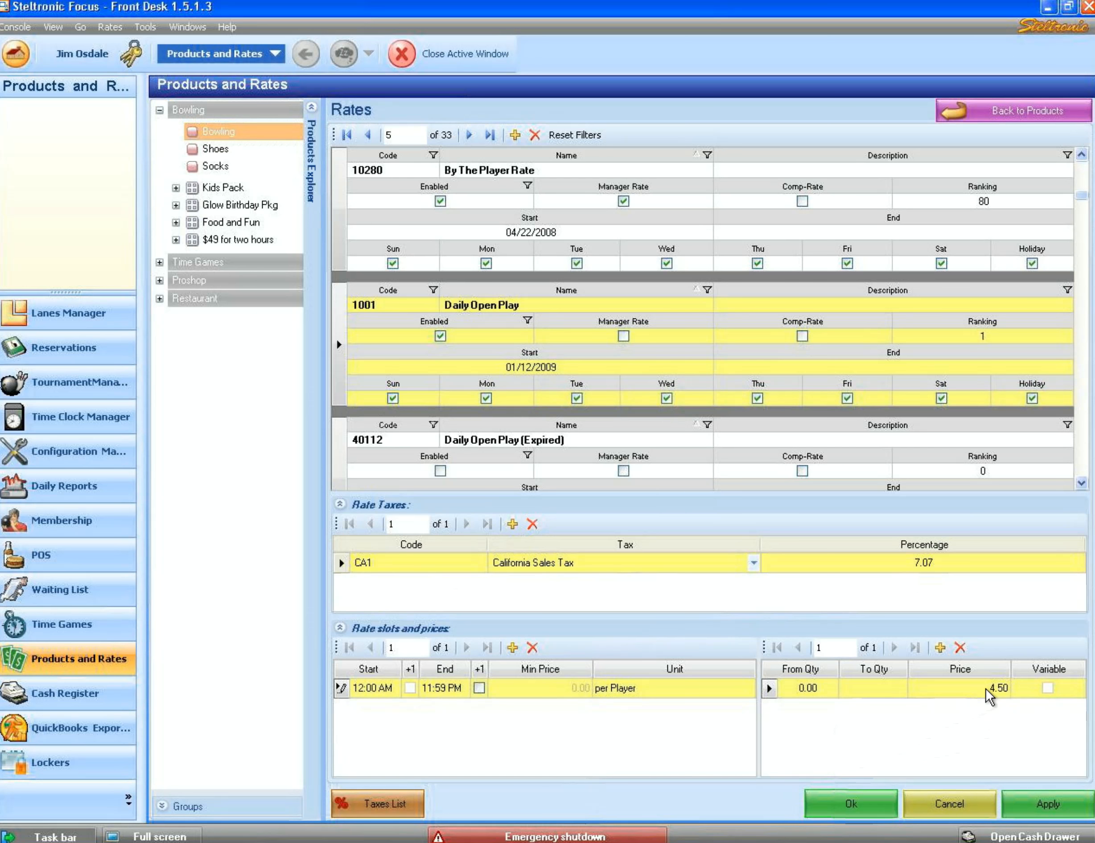
# - Set the slot's unit to Game per Player and apply the rate changes
pyautogui.click(737, 691)
pyautogui.click(746, 722)
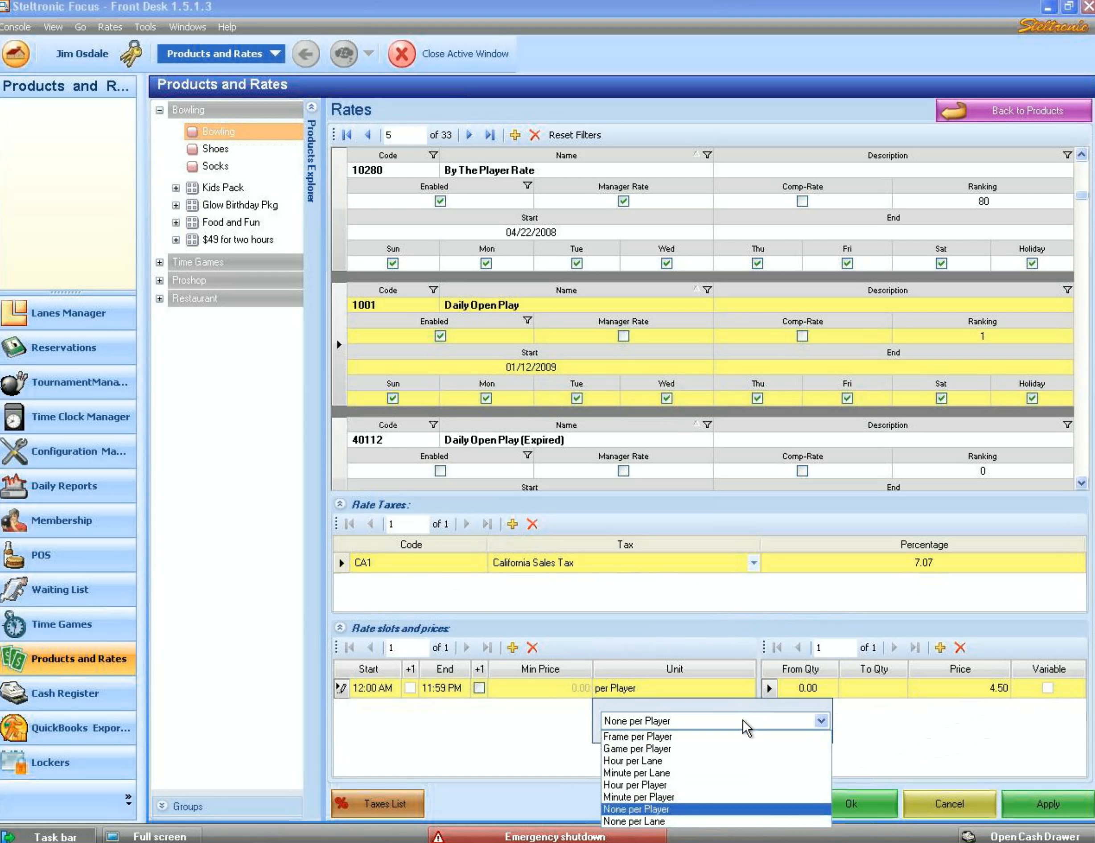
pyautogui.click(727, 750)
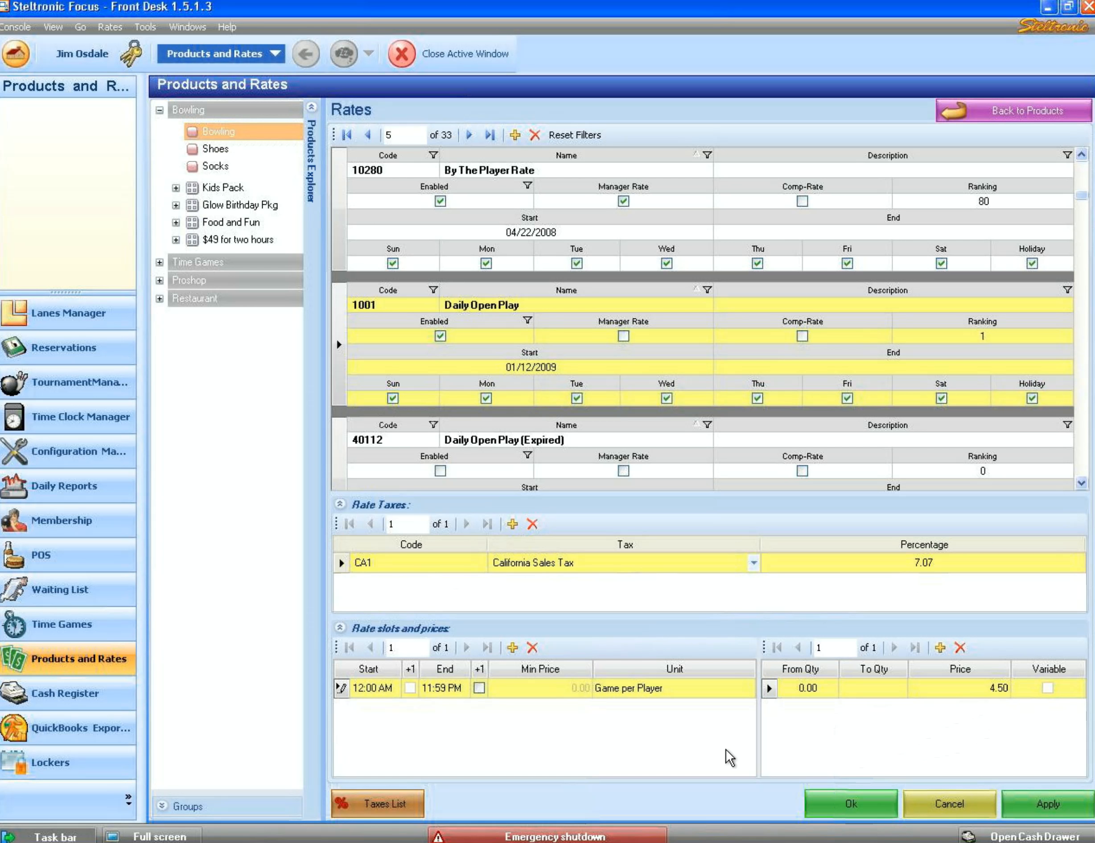
pyautogui.click(1050, 806)
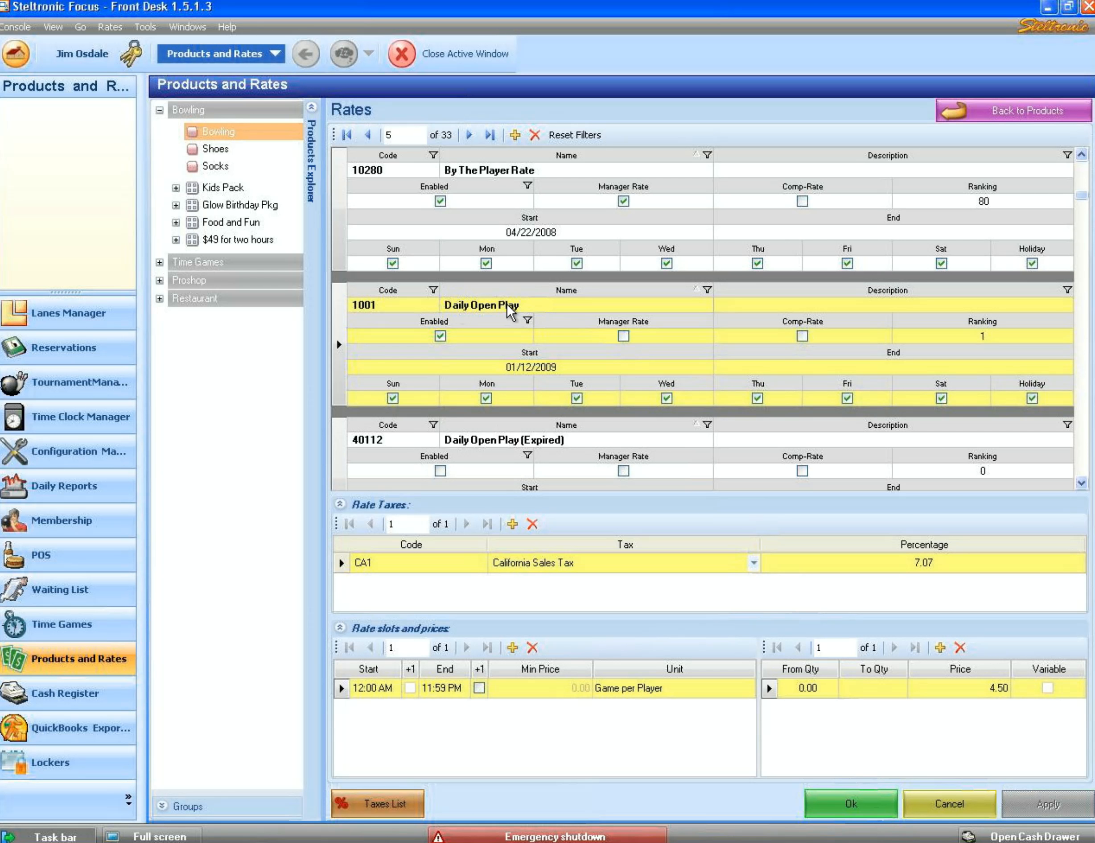
# - View the Shoes rates, then the Socks rates with Daily Open Play at 1.00
pyautogui.click(217, 148)
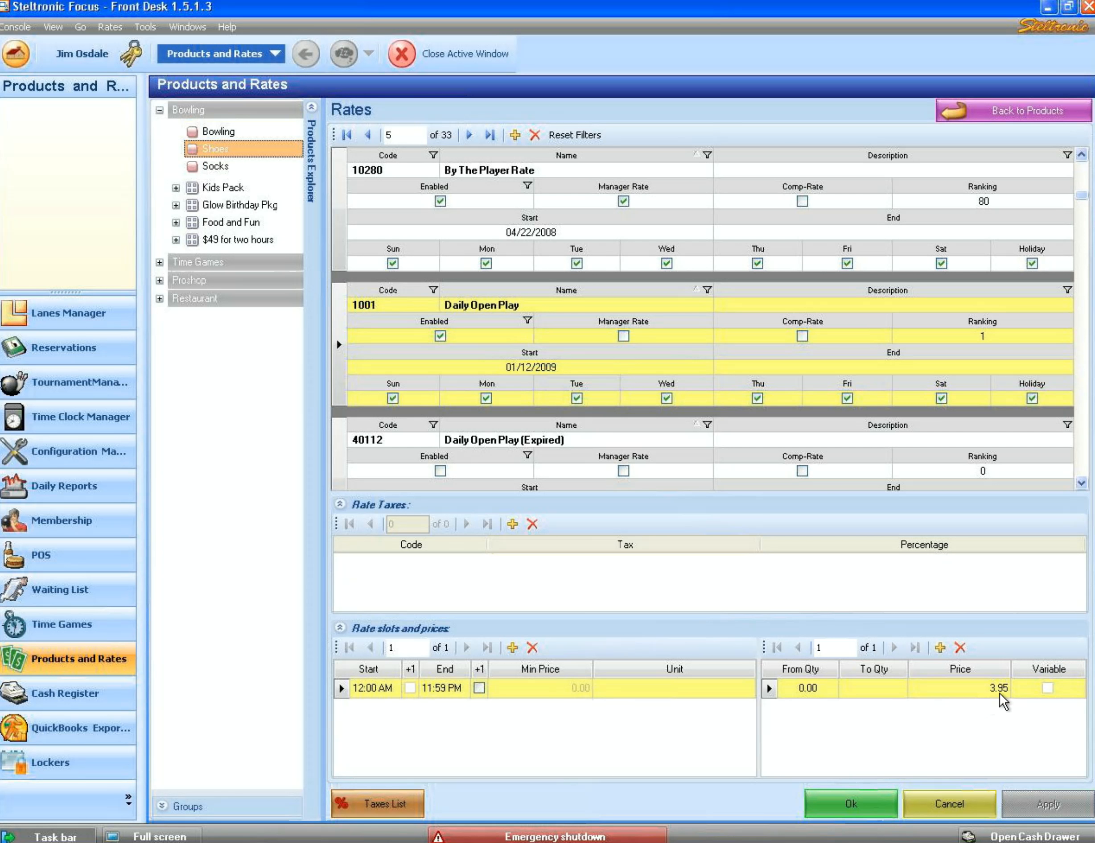
pyautogui.click(215, 167)
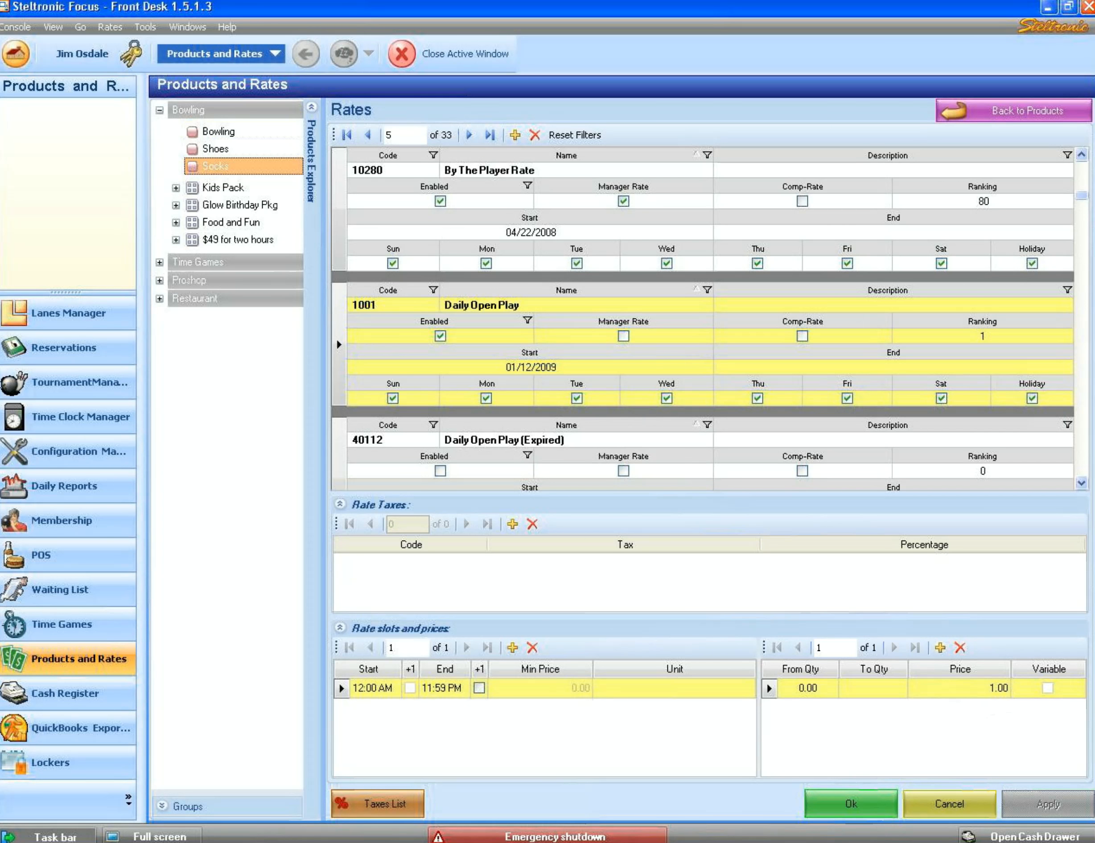
# - Return to Bowling rates and advance from By The Player Rate to Friday Game Bowling (FRI 01), record 10
pyautogui.click(218, 132)
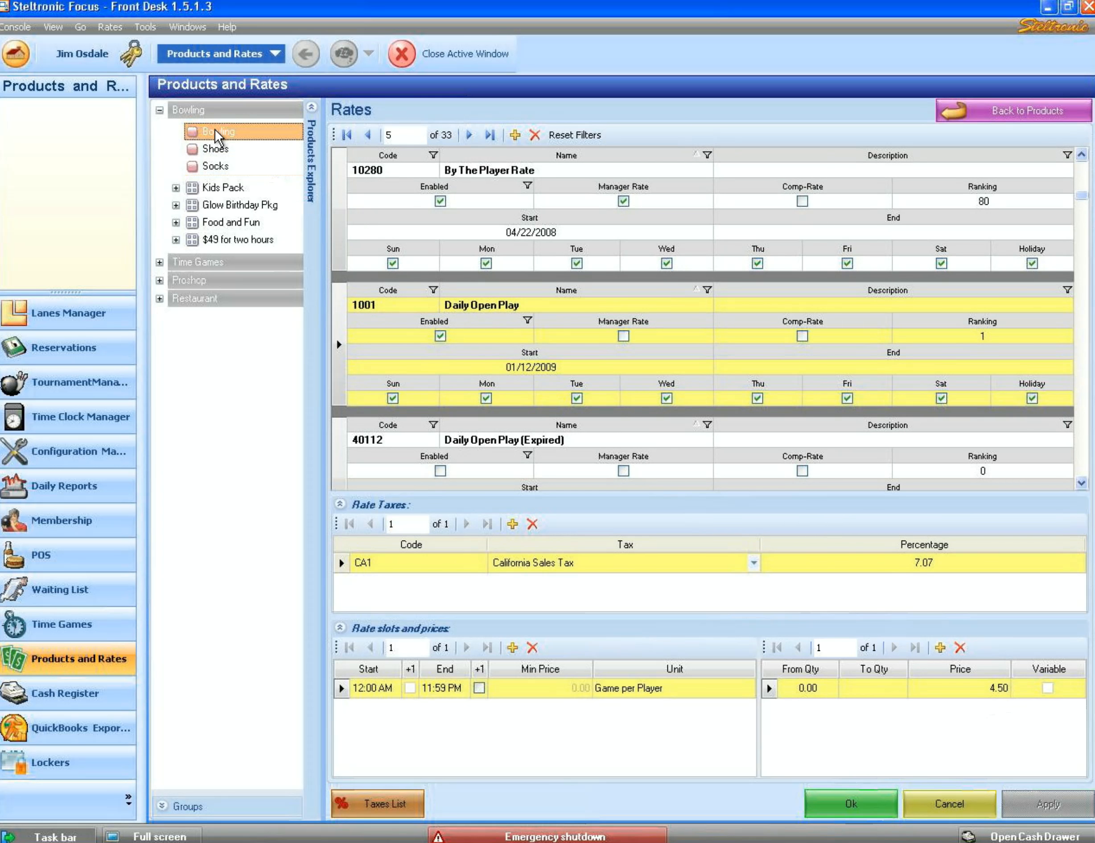
pyautogui.click(338, 202)
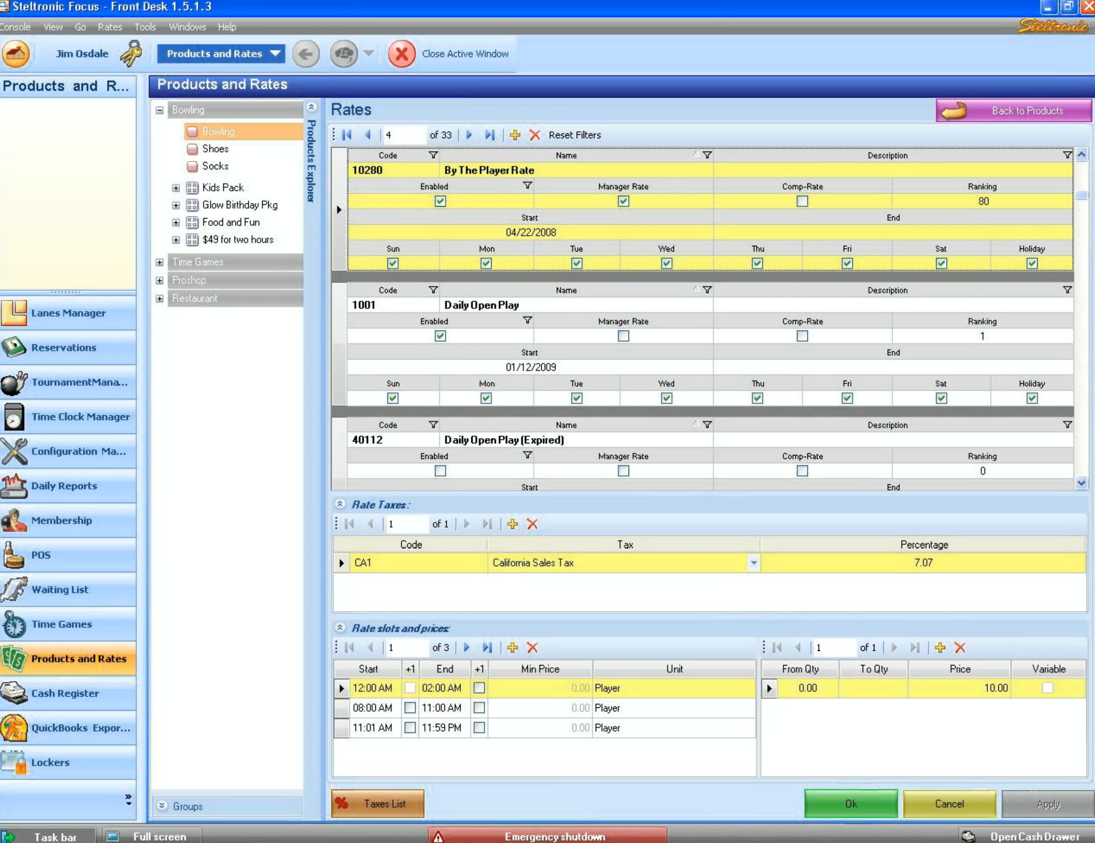
pyautogui.click(470, 134)
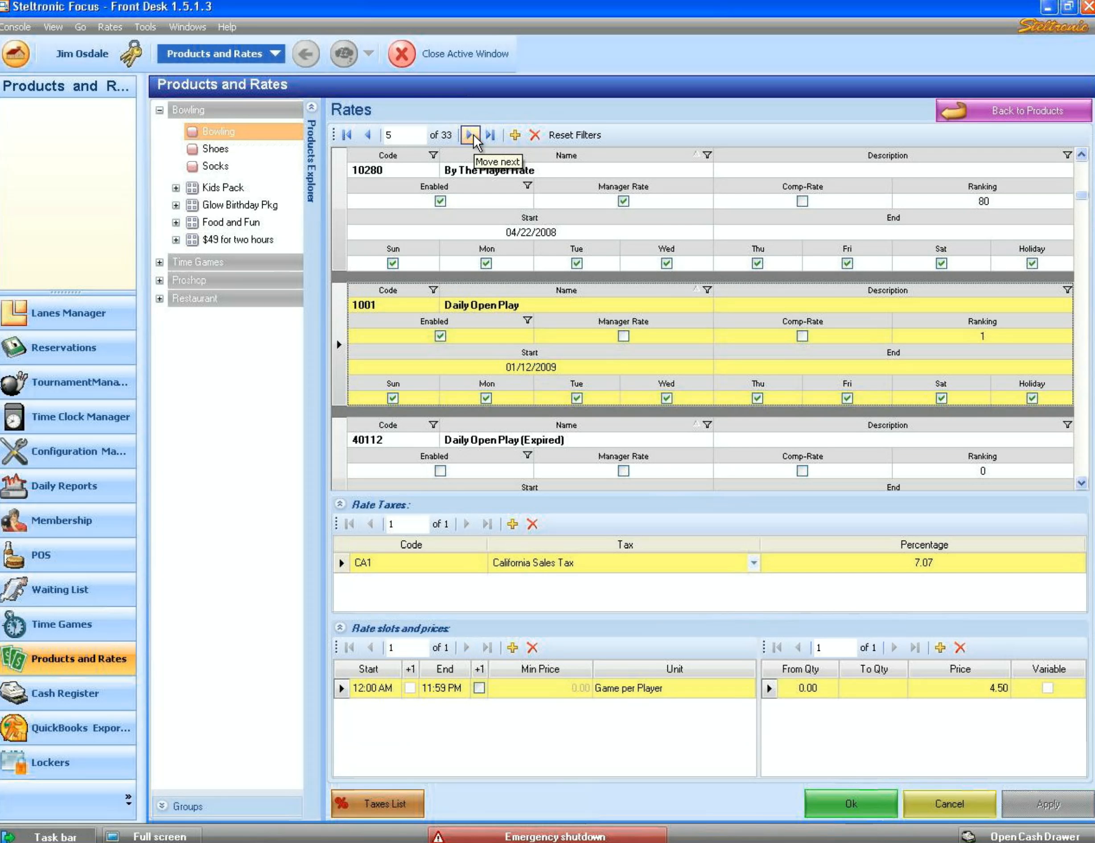
pyautogui.click(471, 134)
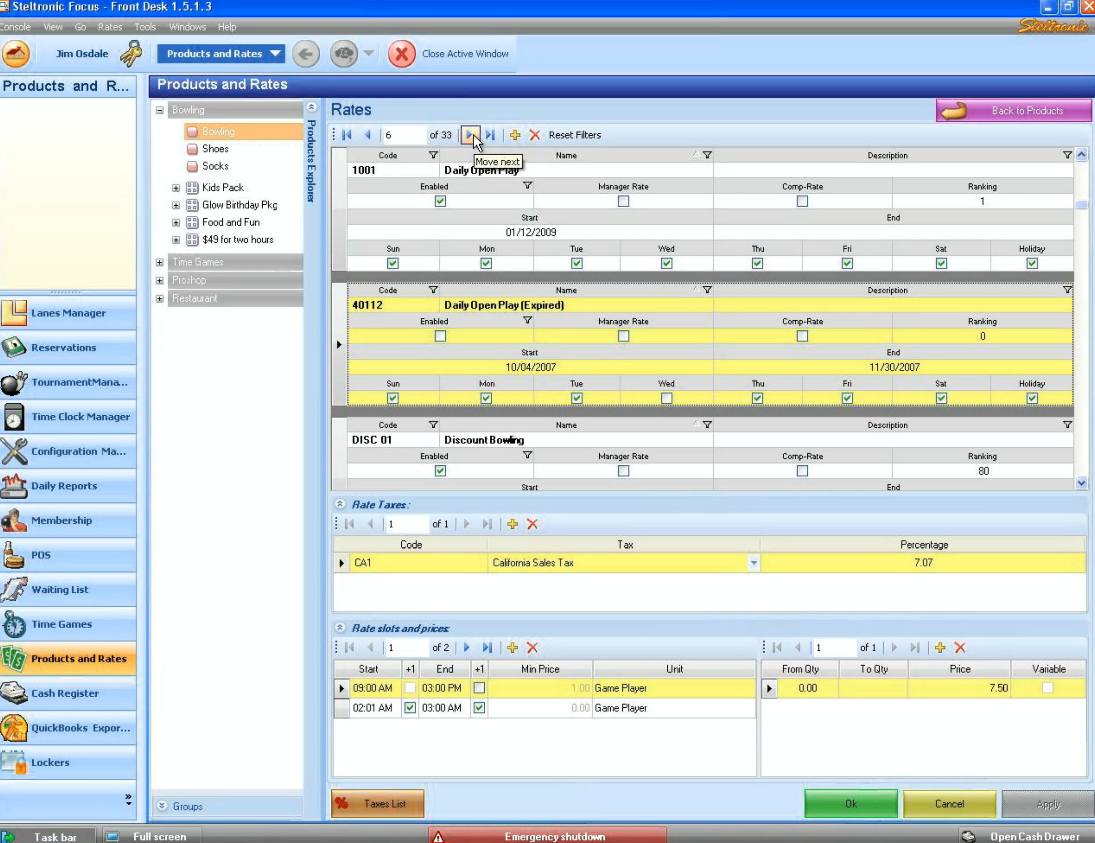
pyautogui.click(471, 135)
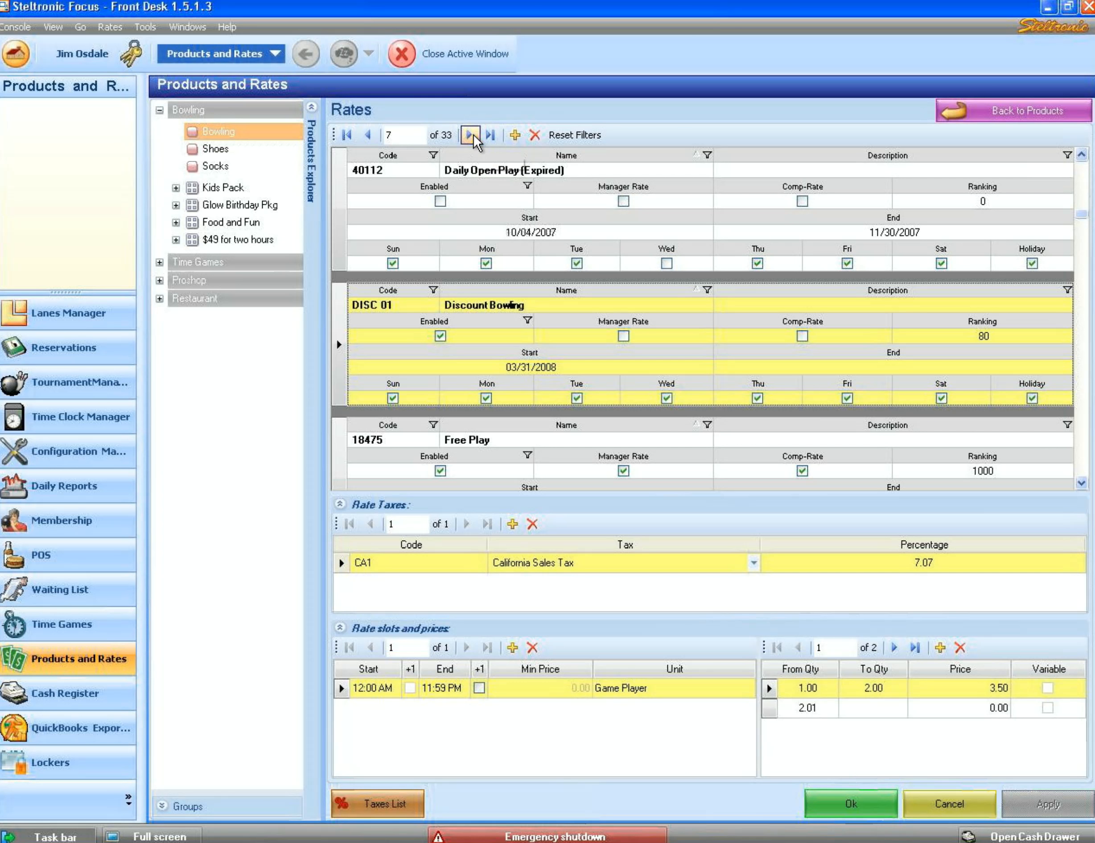
pyautogui.click(471, 135)
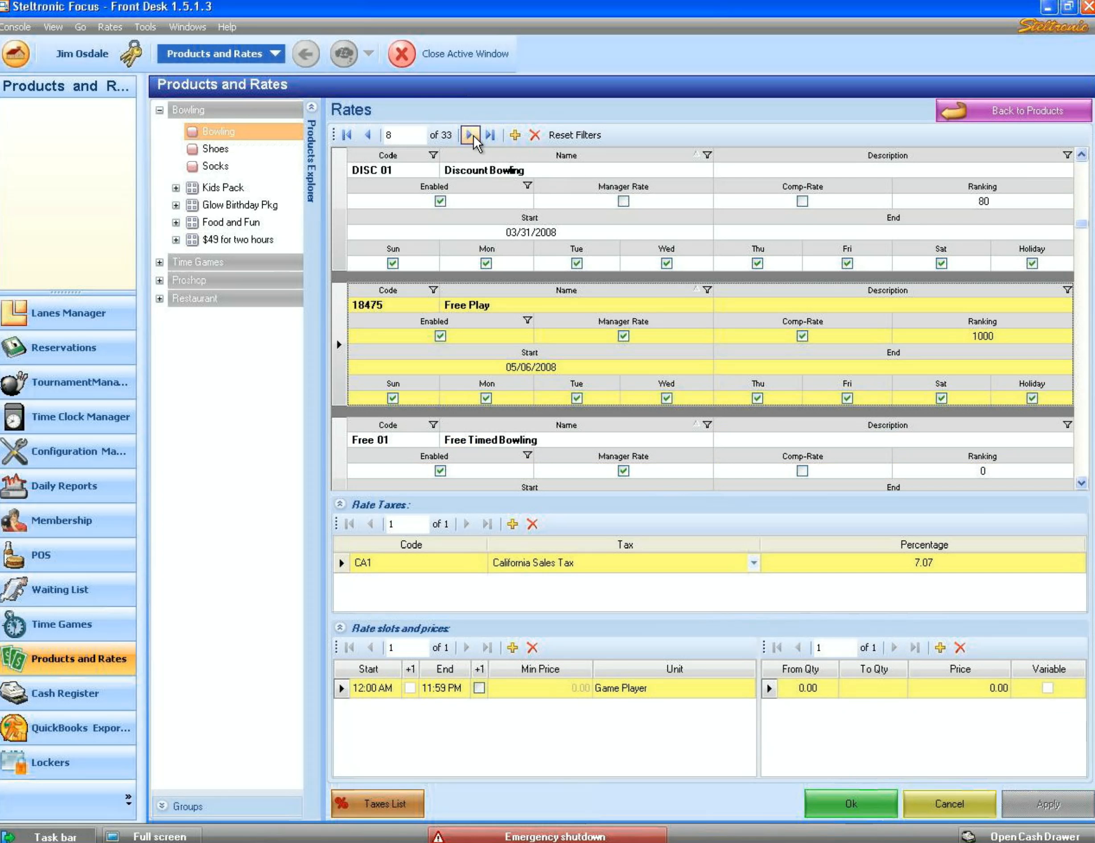
pyautogui.click(472, 135)
pyautogui.click(471, 135)
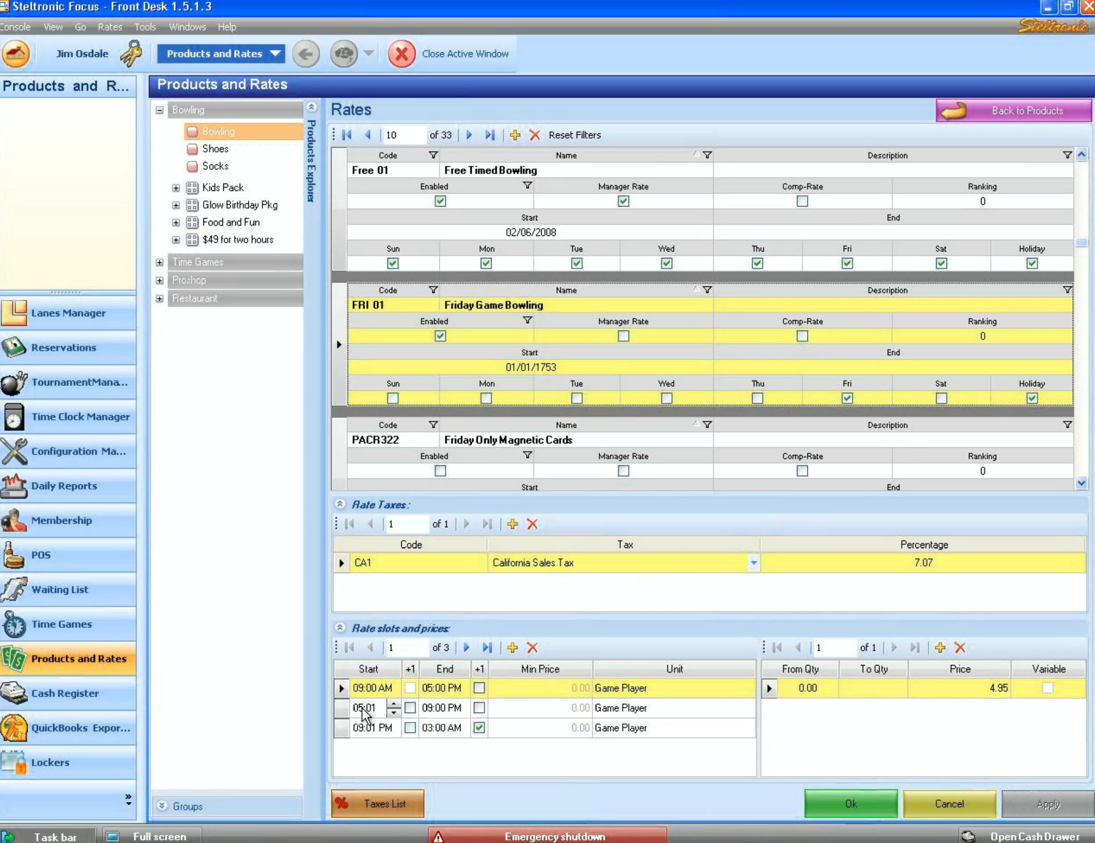
# - View Friday Game Bowling's 05:01–09:00 PM and 09:01 PM–03:00 AM slots, with tiers 7.95 then 5.00
pyautogui.click(342, 707)
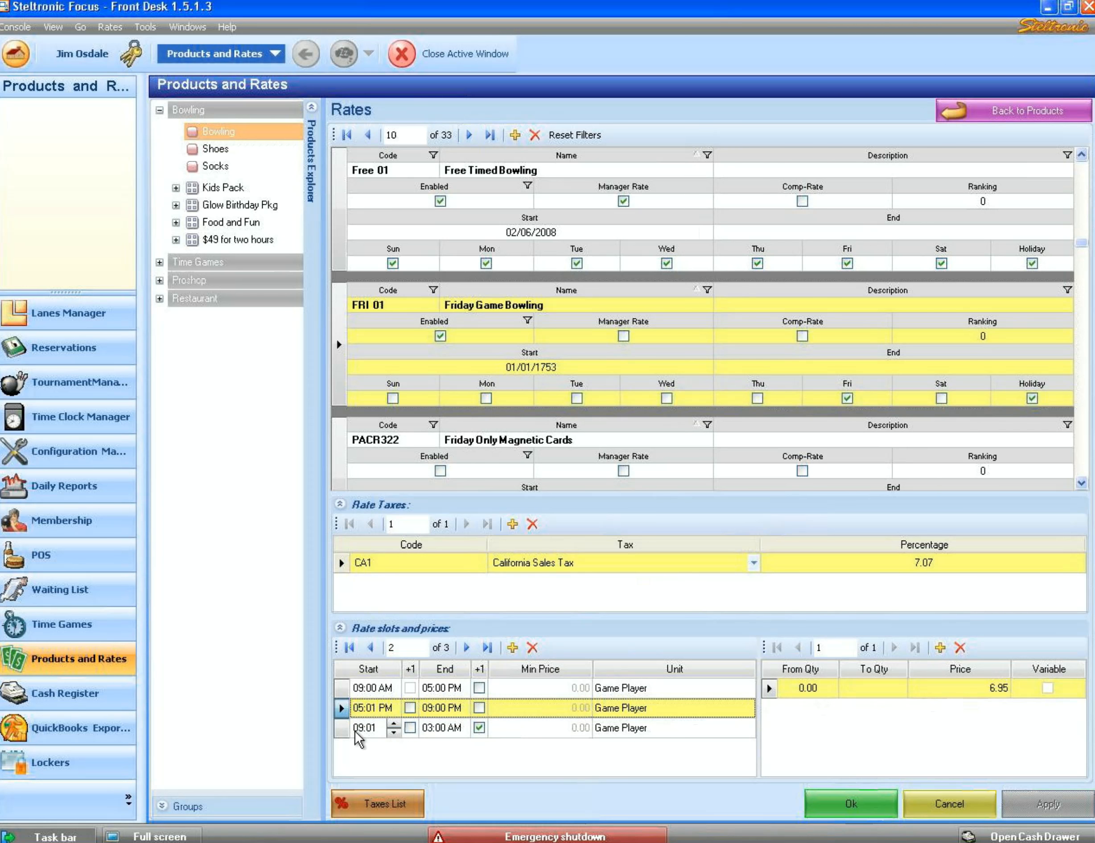
pyautogui.click(341, 728)
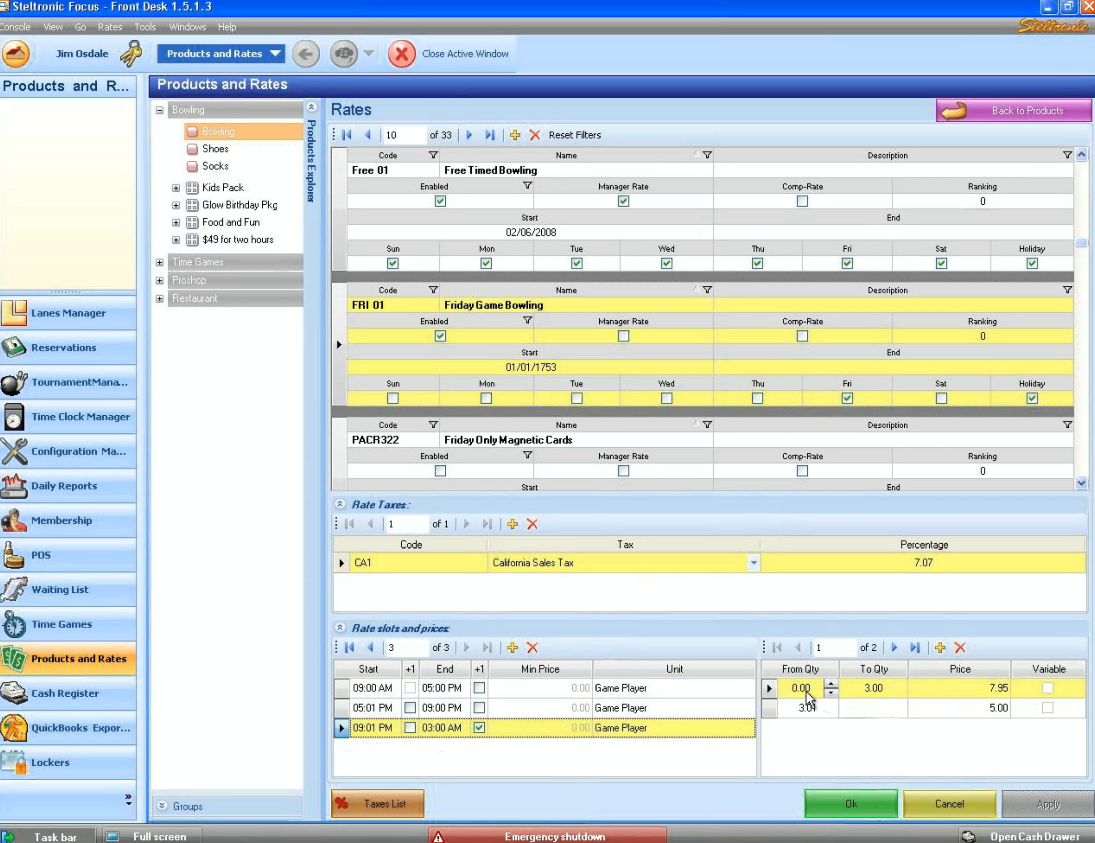
pyautogui.click(852, 690)
# - Check the 3.01-and-up tier and the 09:00 AM slot's 4.95 price, then close Products and Rates
pyautogui.click(767, 709)
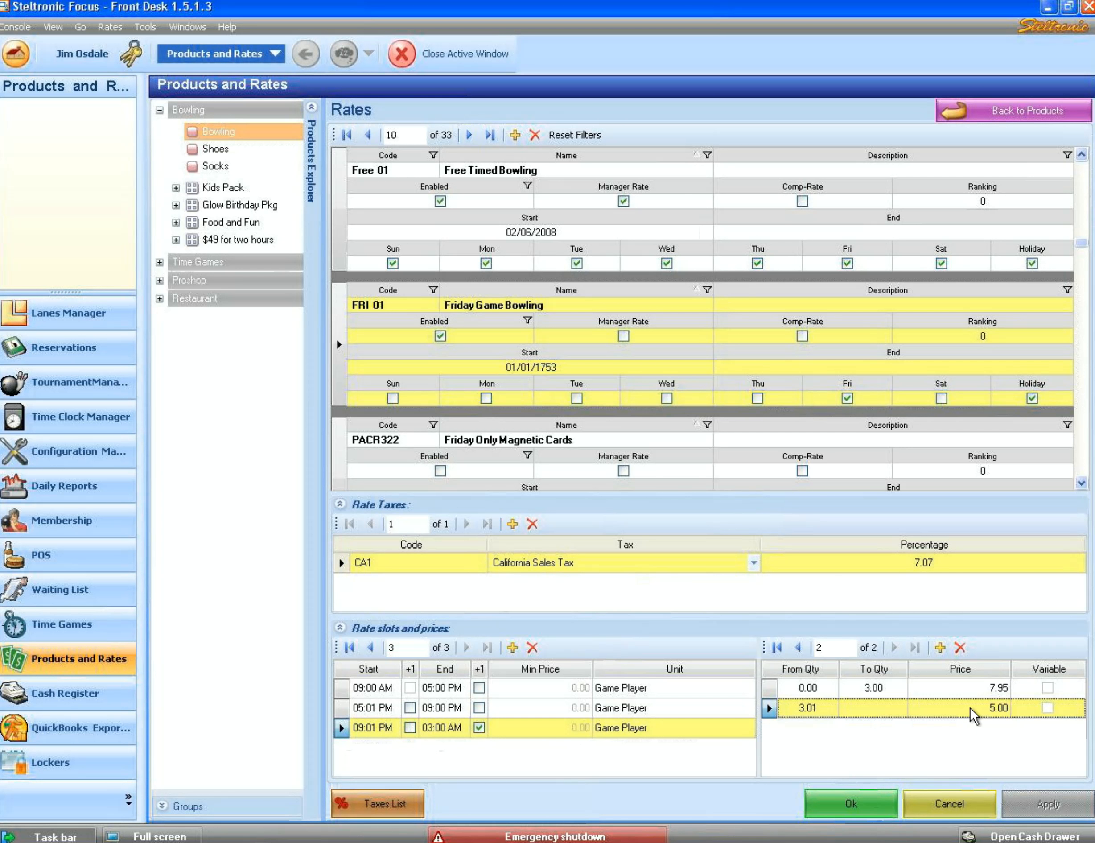
pyautogui.click(874, 804)
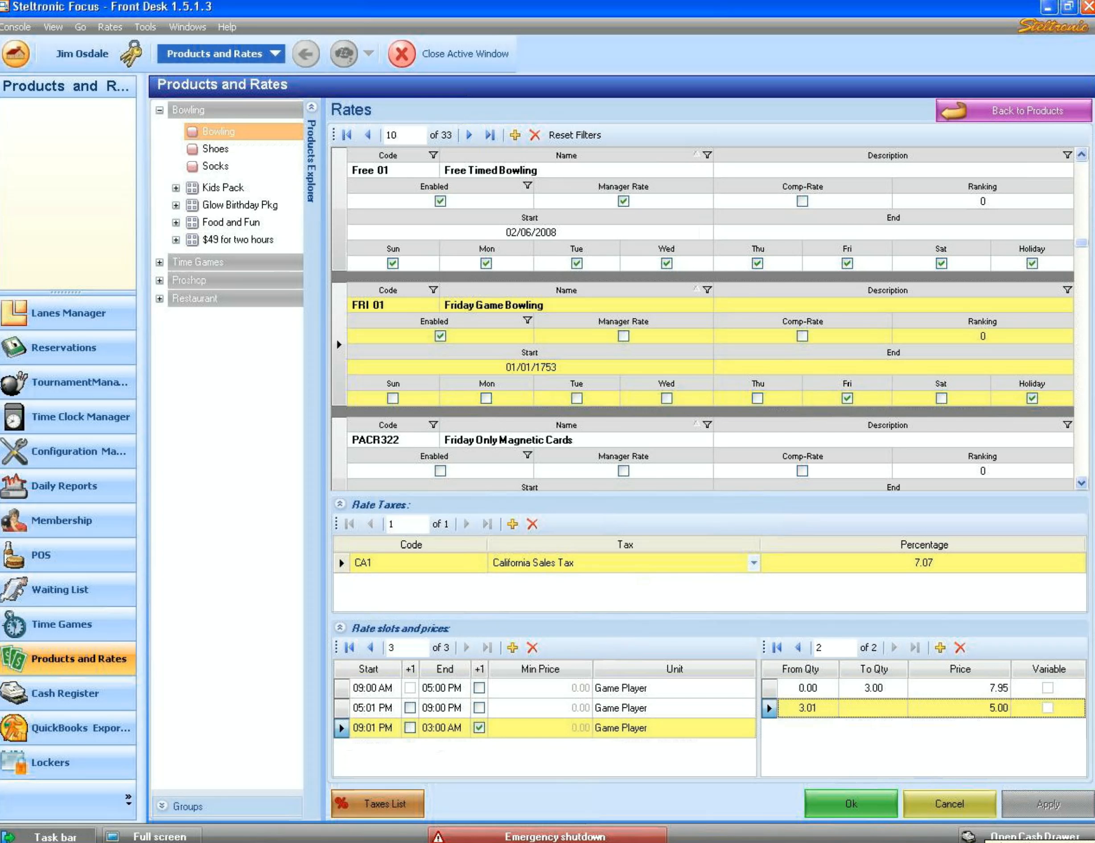
pyautogui.click(343, 688)
pyautogui.click(353, 687)
pyautogui.click(429, 687)
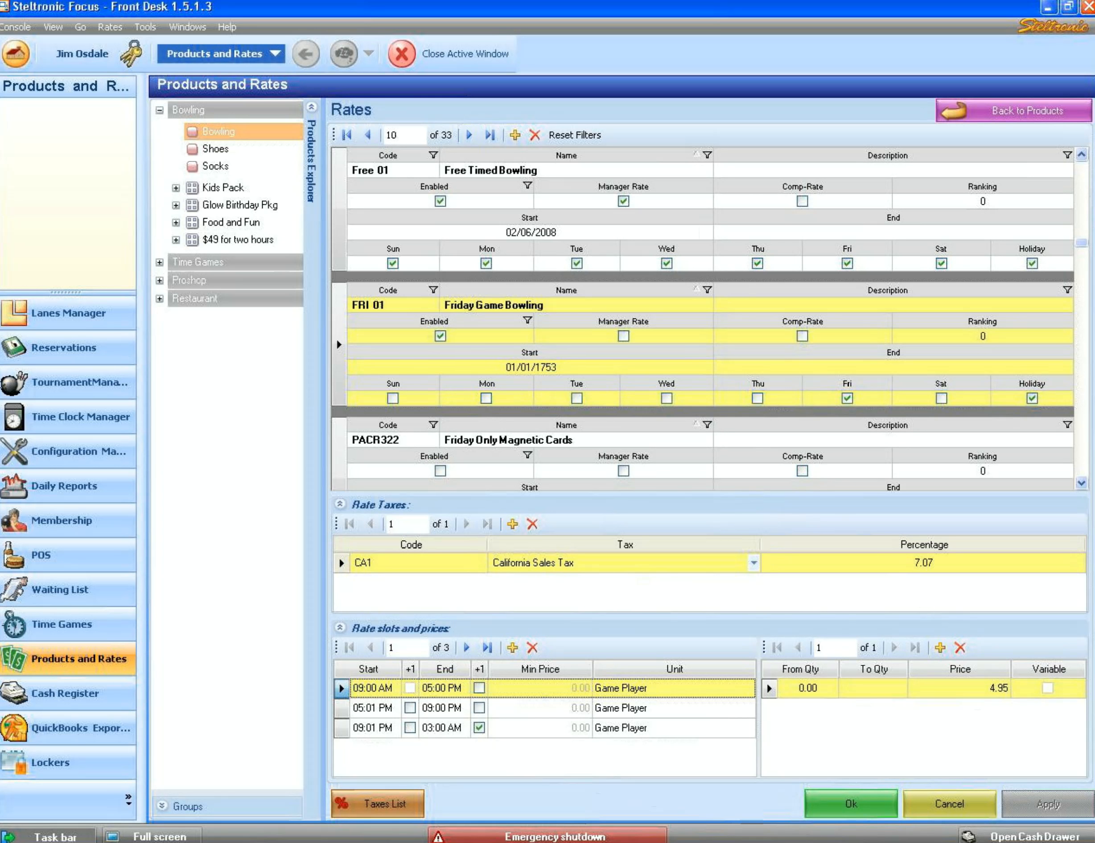
pyautogui.click(854, 804)
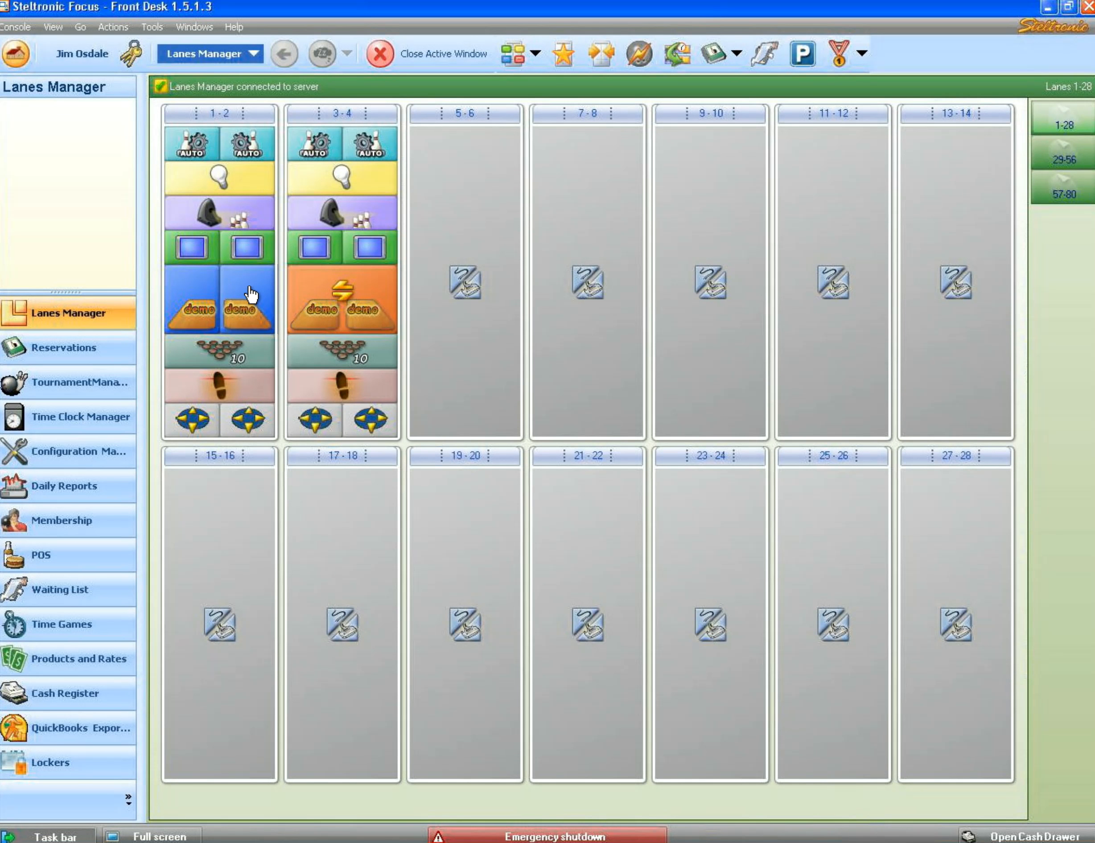
# - On Lane 2, raise the game count to 3, add two conventional players, and open the lane
pyautogui.click(247, 301)
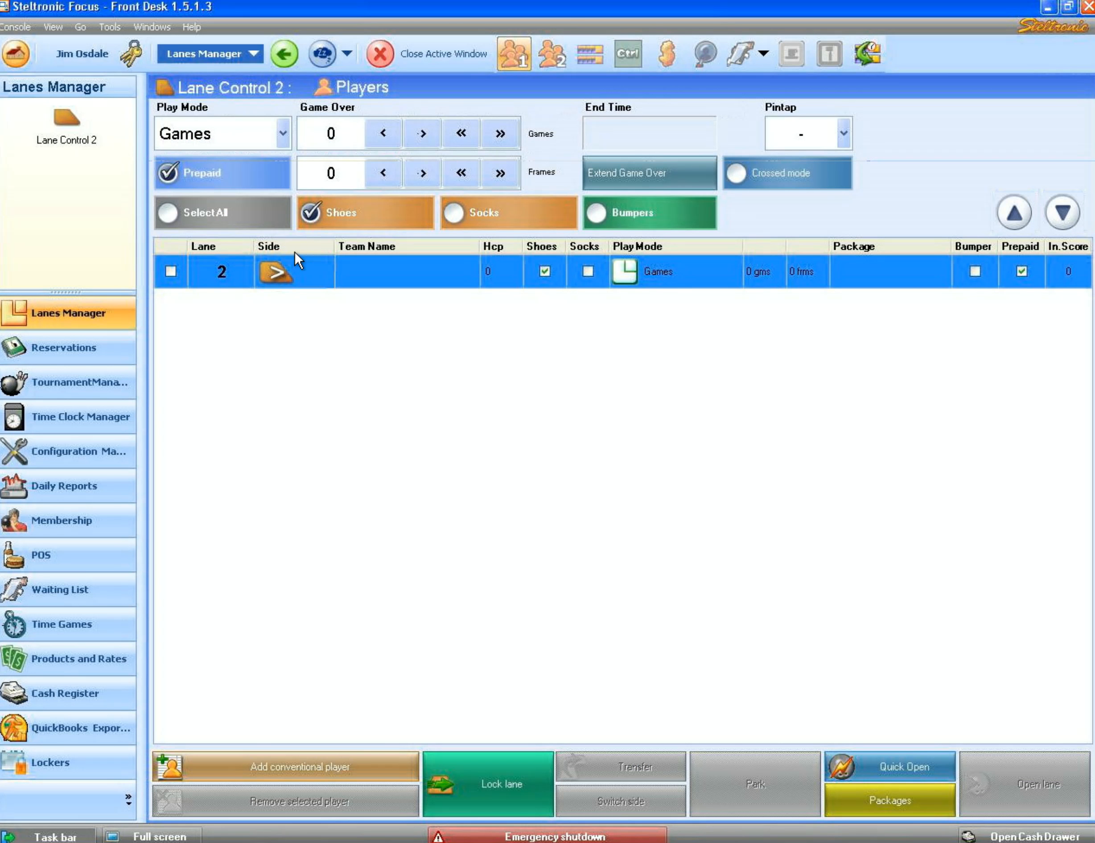
pyautogui.click(418, 132)
pyautogui.click(418, 131)
pyautogui.click(418, 131)
pyautogui.click(358, 764)
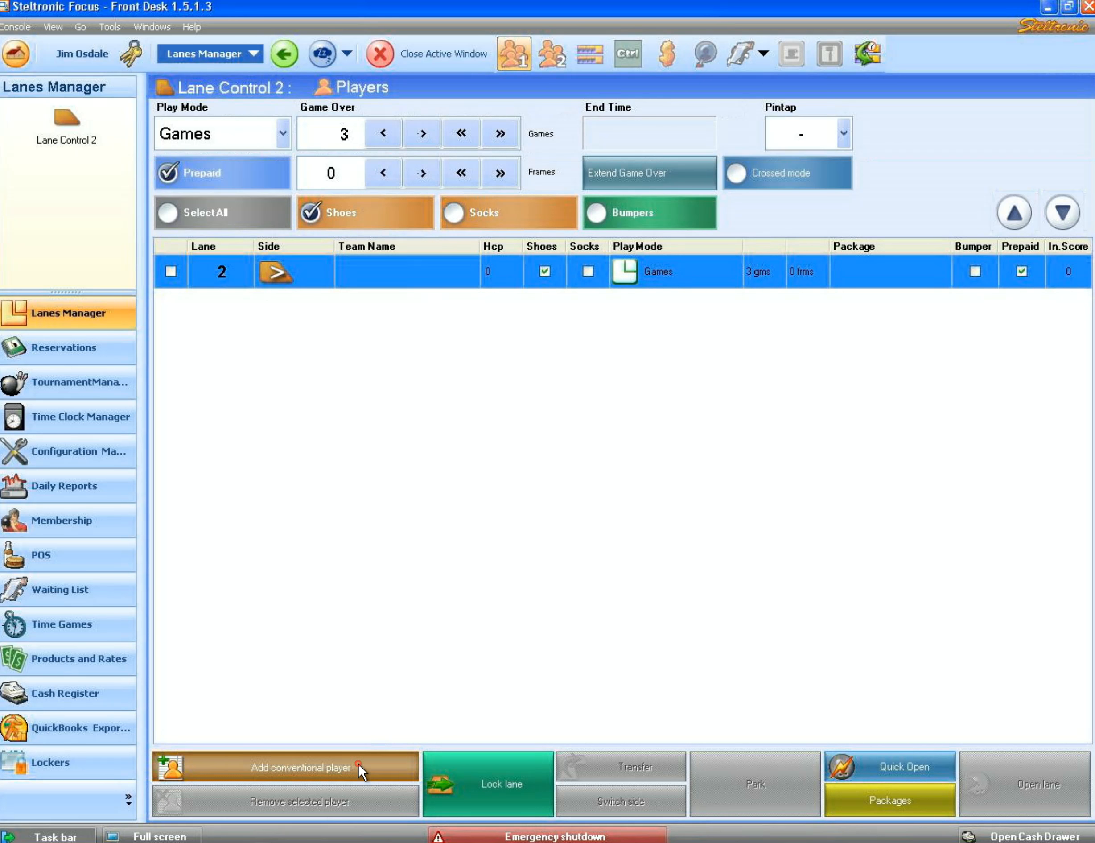
pyautogui.click(359, 762)
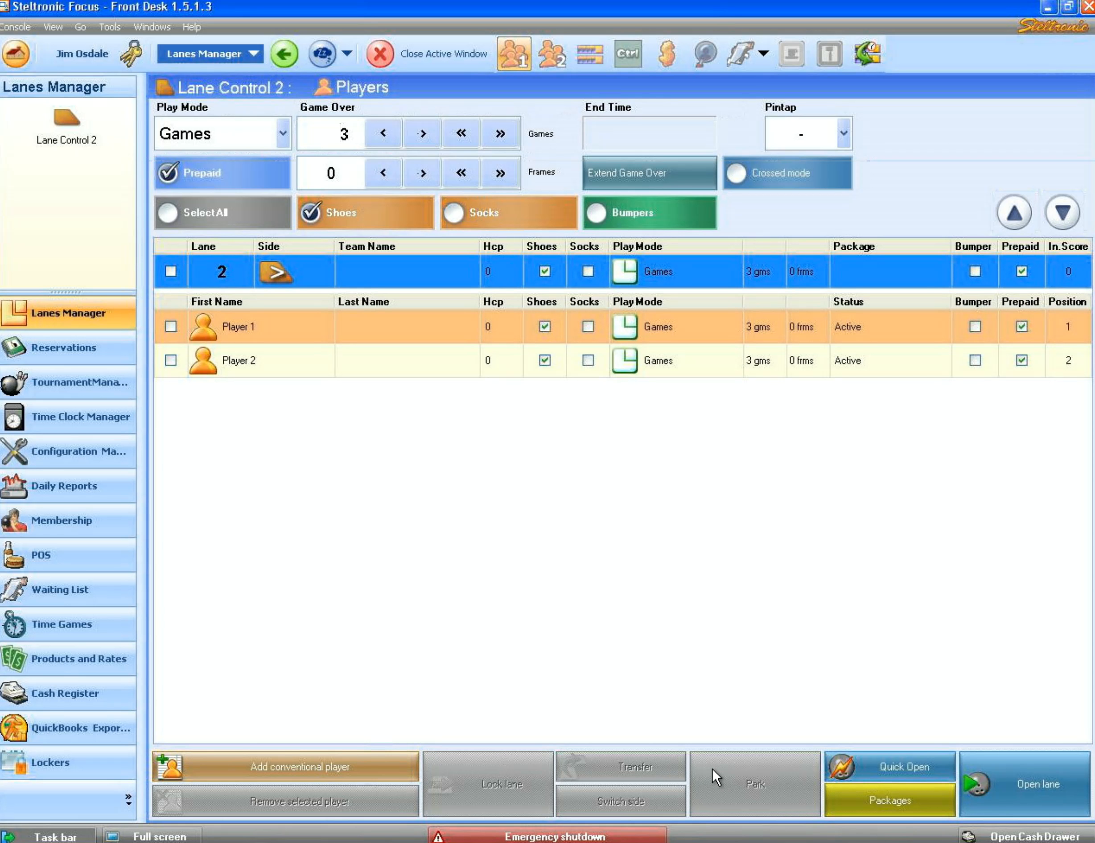
pyautogui.click(982, 783)
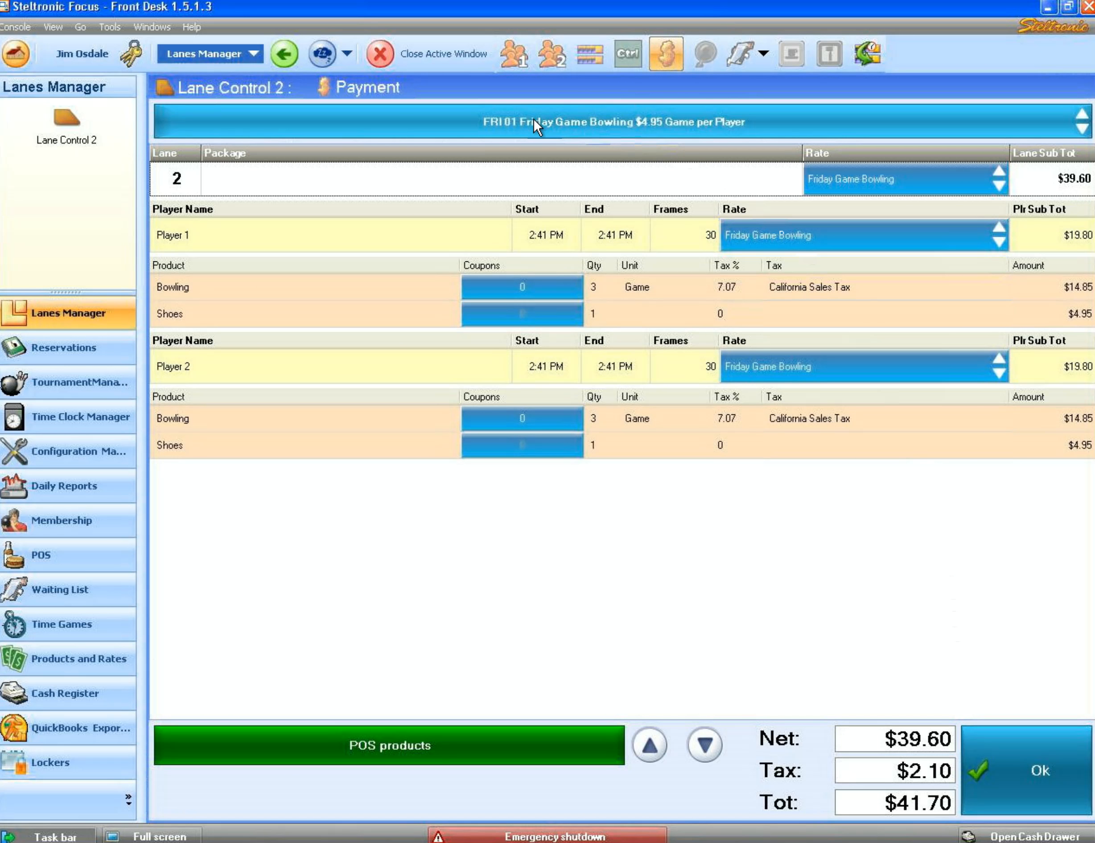
# - Apply the FRI 01 Friday Game Bowling package to Lane 2 and confirm the $41.70 payment
pyautogui.click(520, 120)
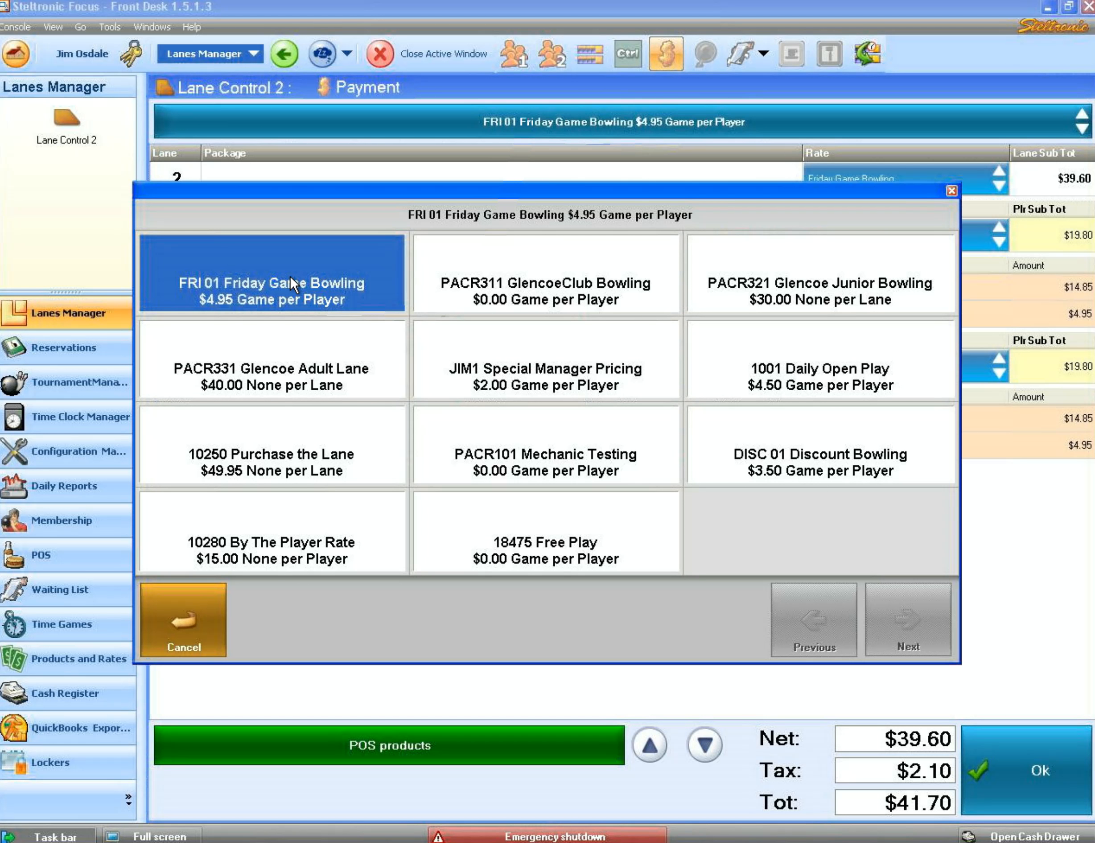
pyautogui.click(233, 282)
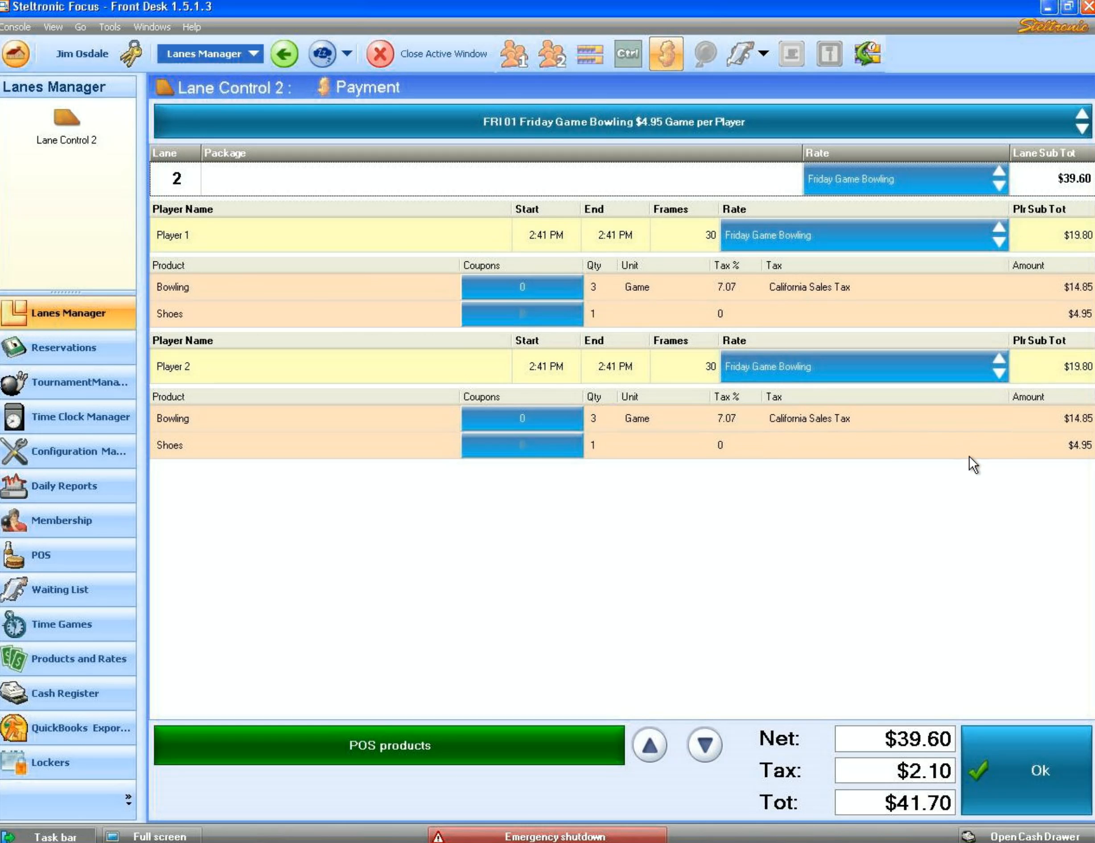
pyautogui.click(1027, 763)
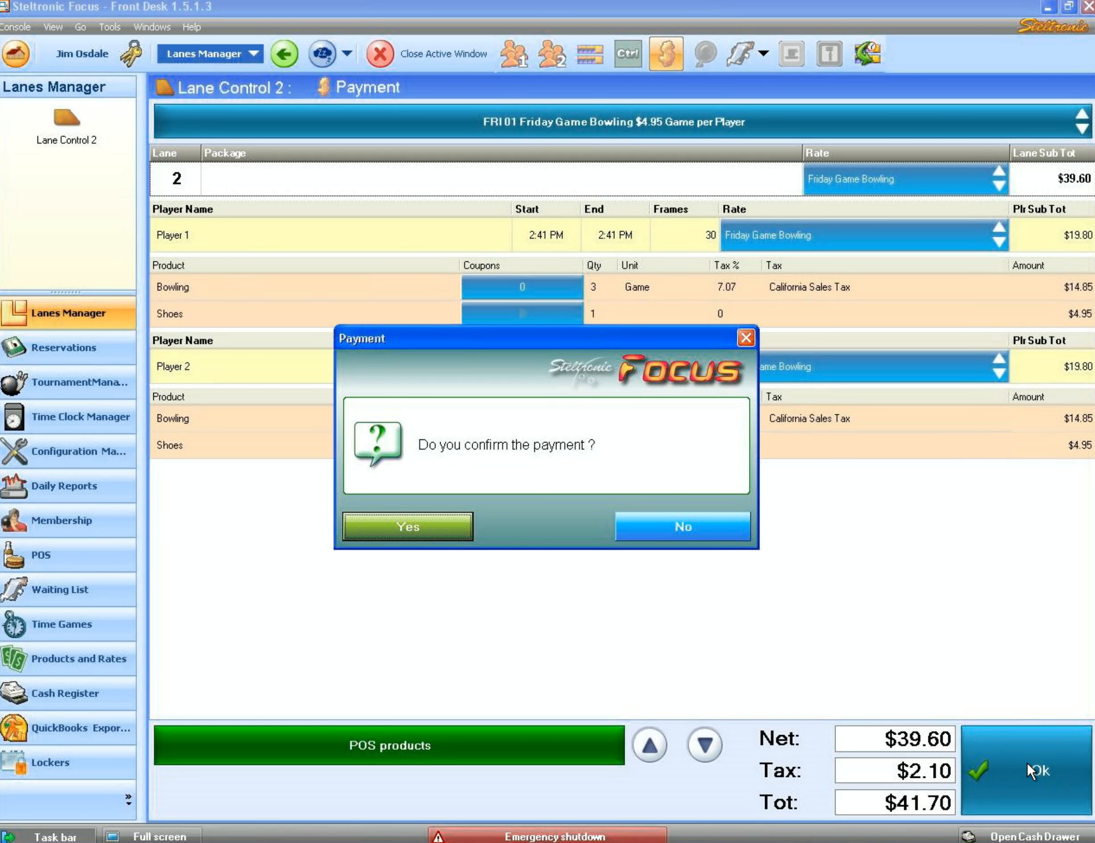
pyautogui.click(423, 522)
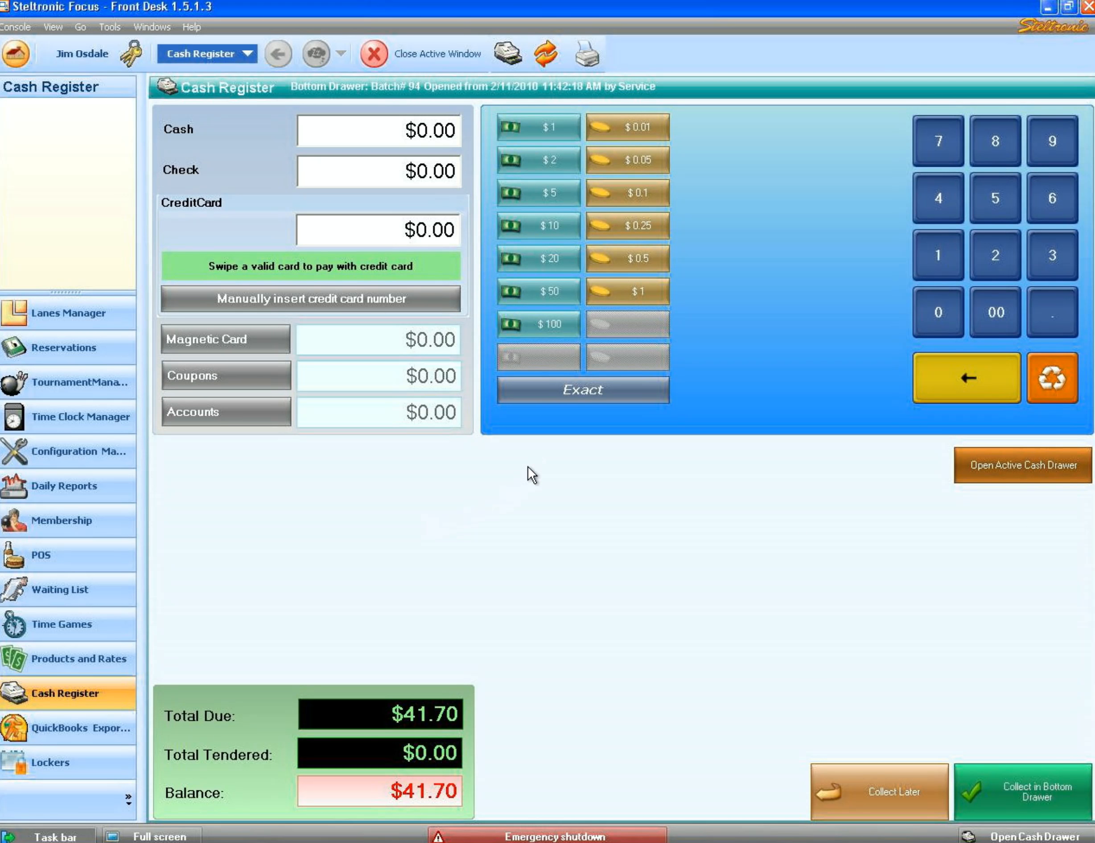
# - Tender $100 cash into the bottom drawer and skip printing a receipt
pyautogui.click(536, 323)
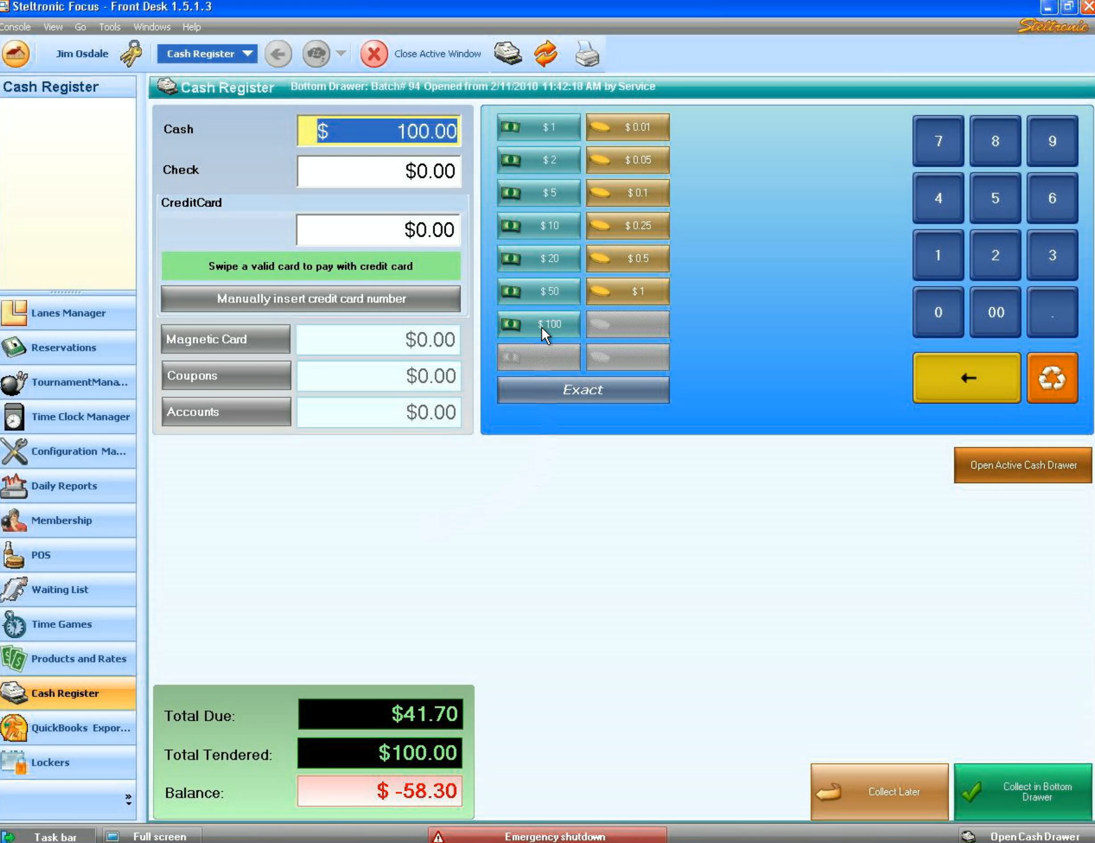
pyautogui.click(1014, 787)
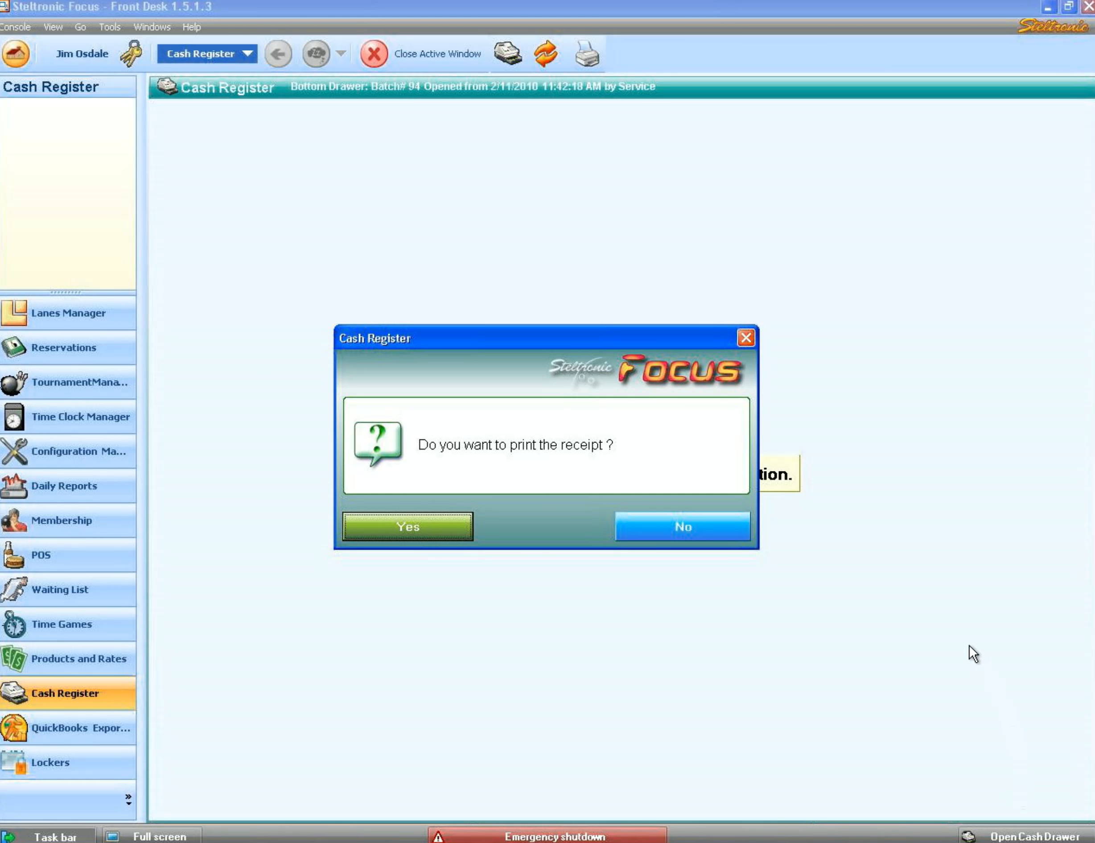
pyautogui.click(692, 530)
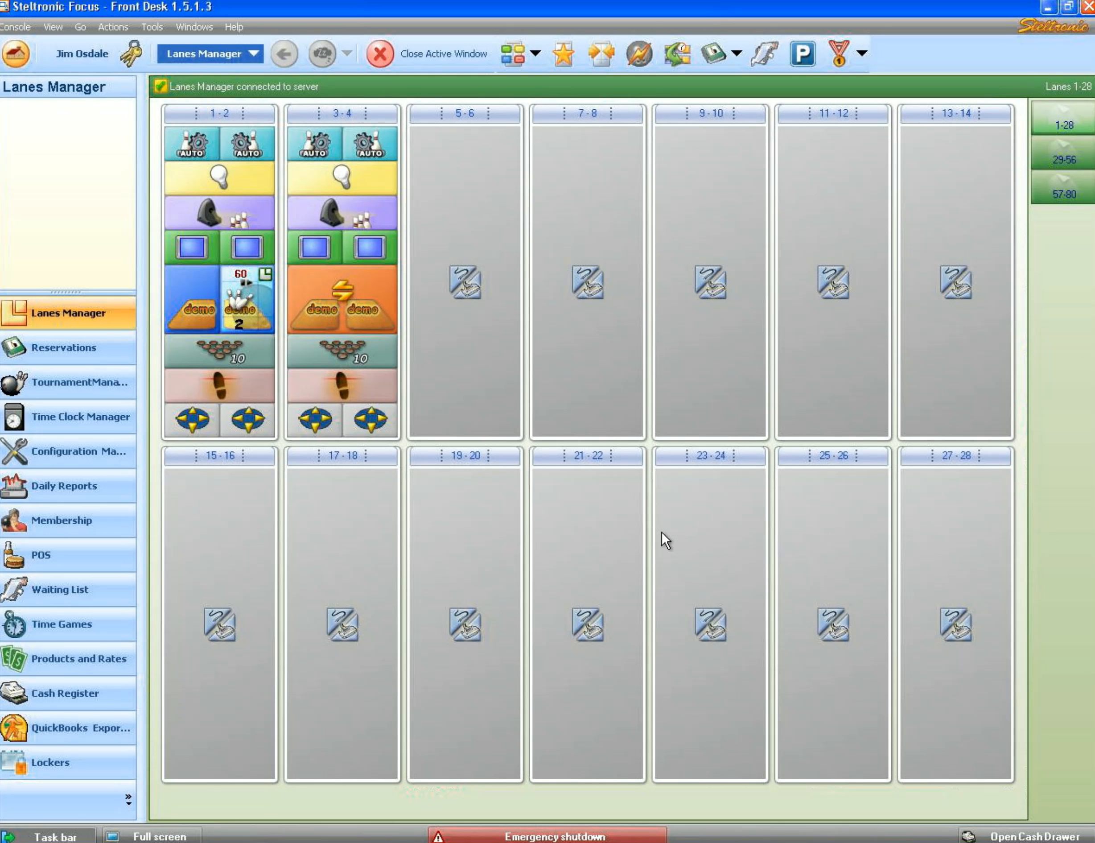
# - Show the rates for the Bowling product under Products and Rates
pyautogui.click(108, 663)
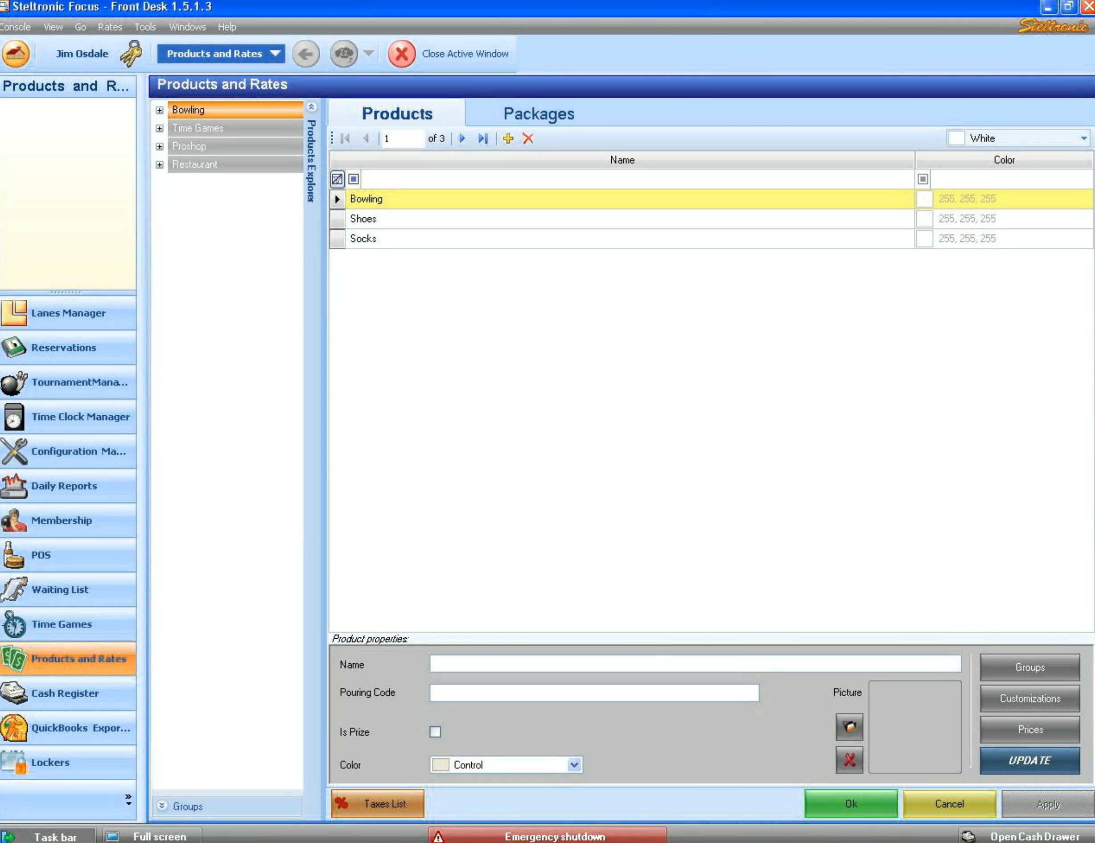
pyautogui.click(160, 109)
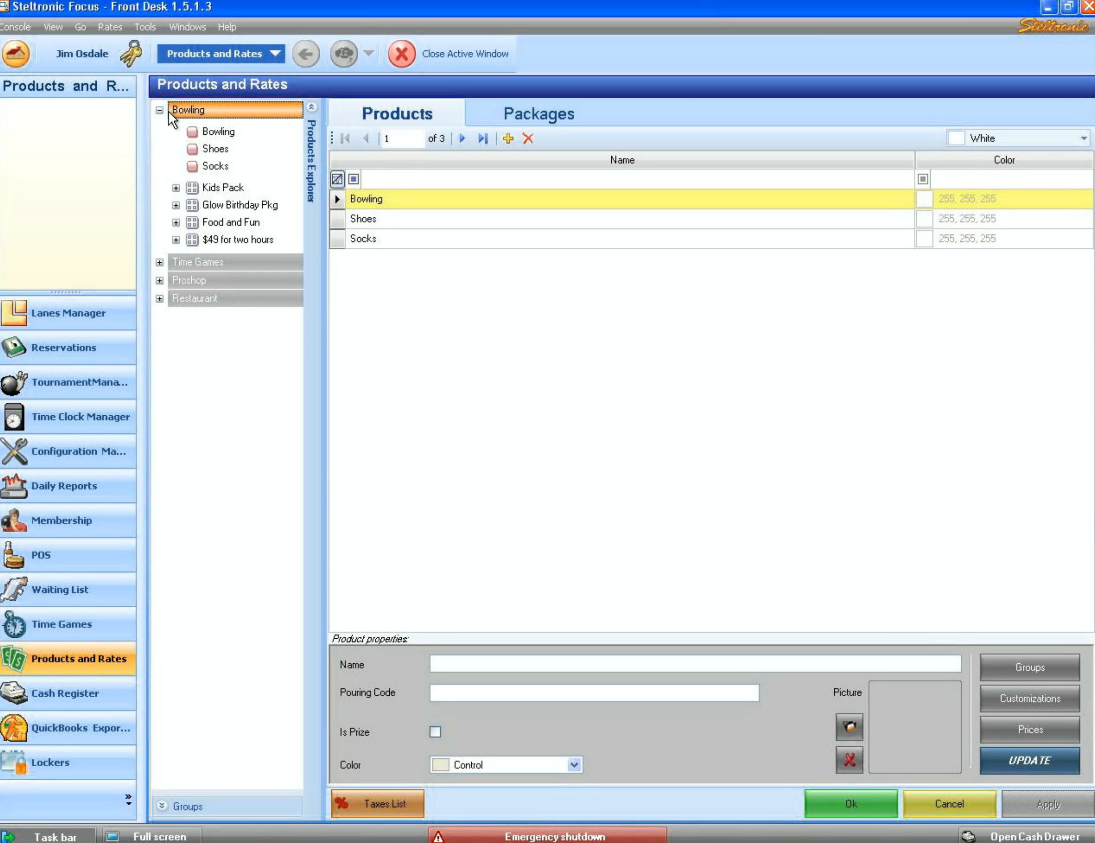
pyautogui.click(216, 131)
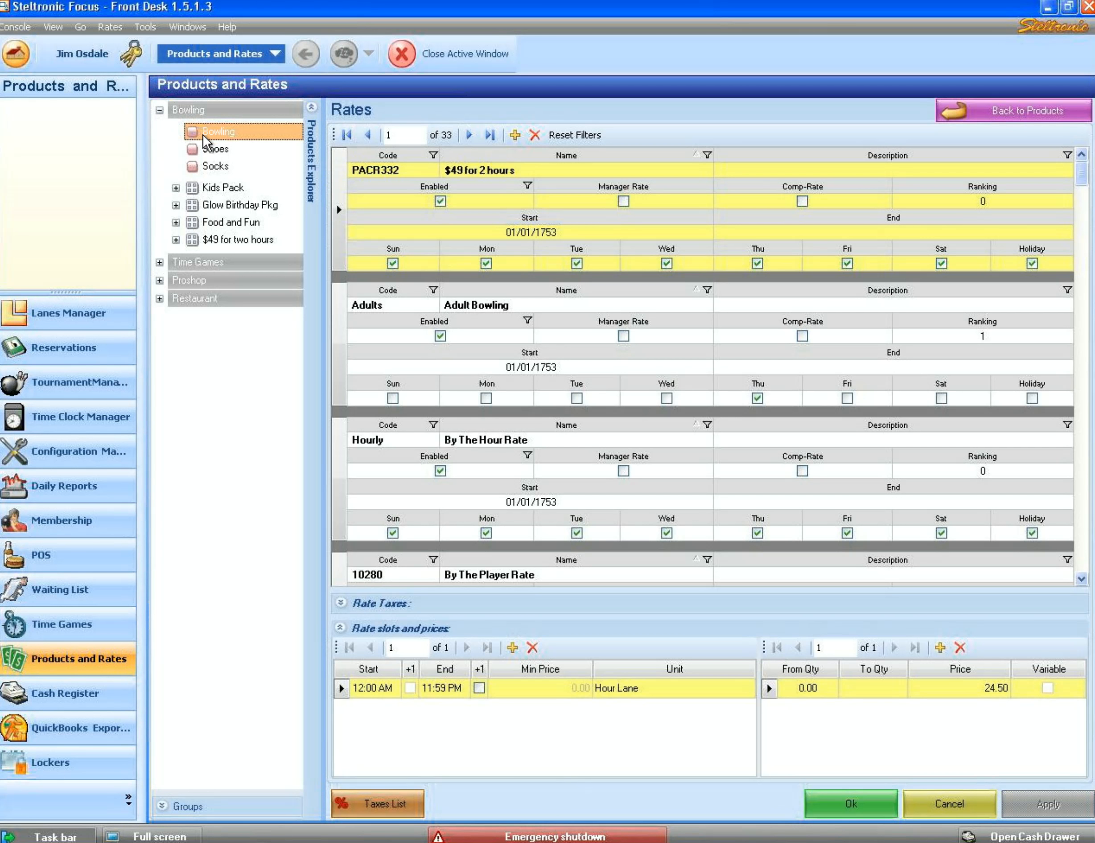
# - Step past the Adults, Hourly and By The Player rates to Daily Open Play (record 5 of 33)
pyautogui.click(470, 135)
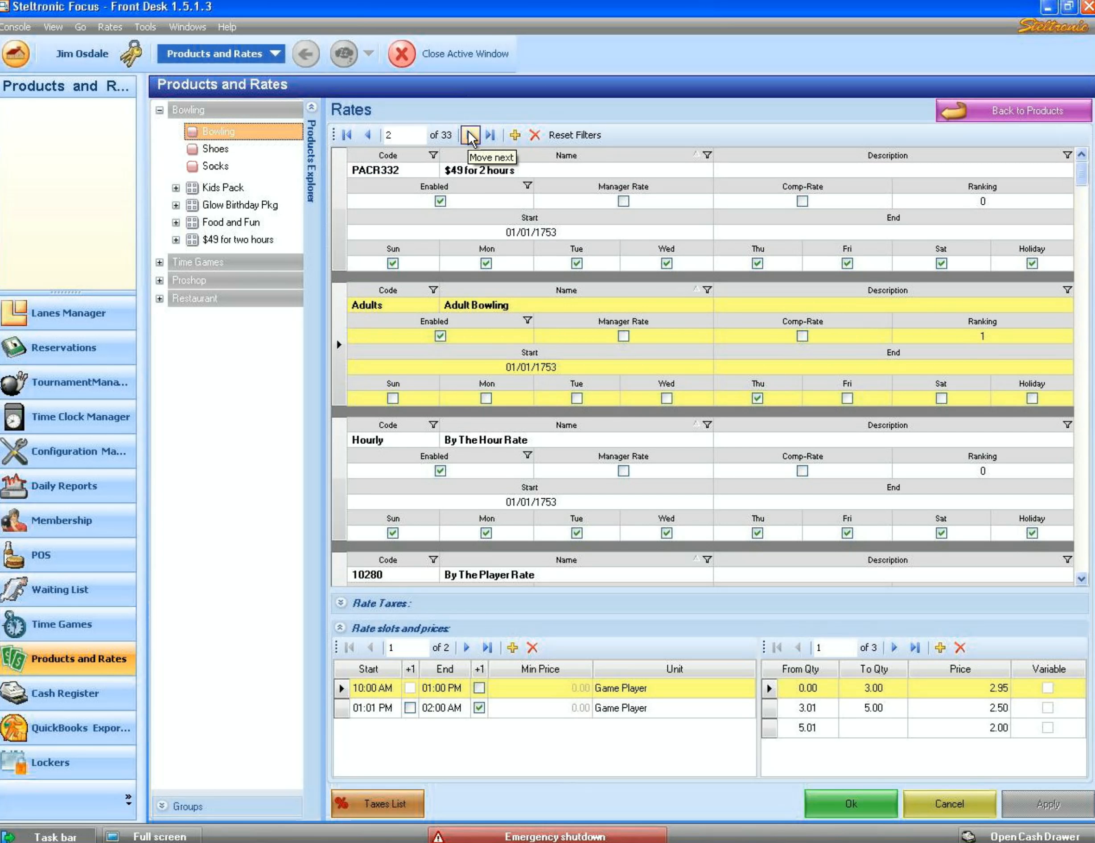
pyautogui.click(470, 135)
pyautogui.click(470, 135)
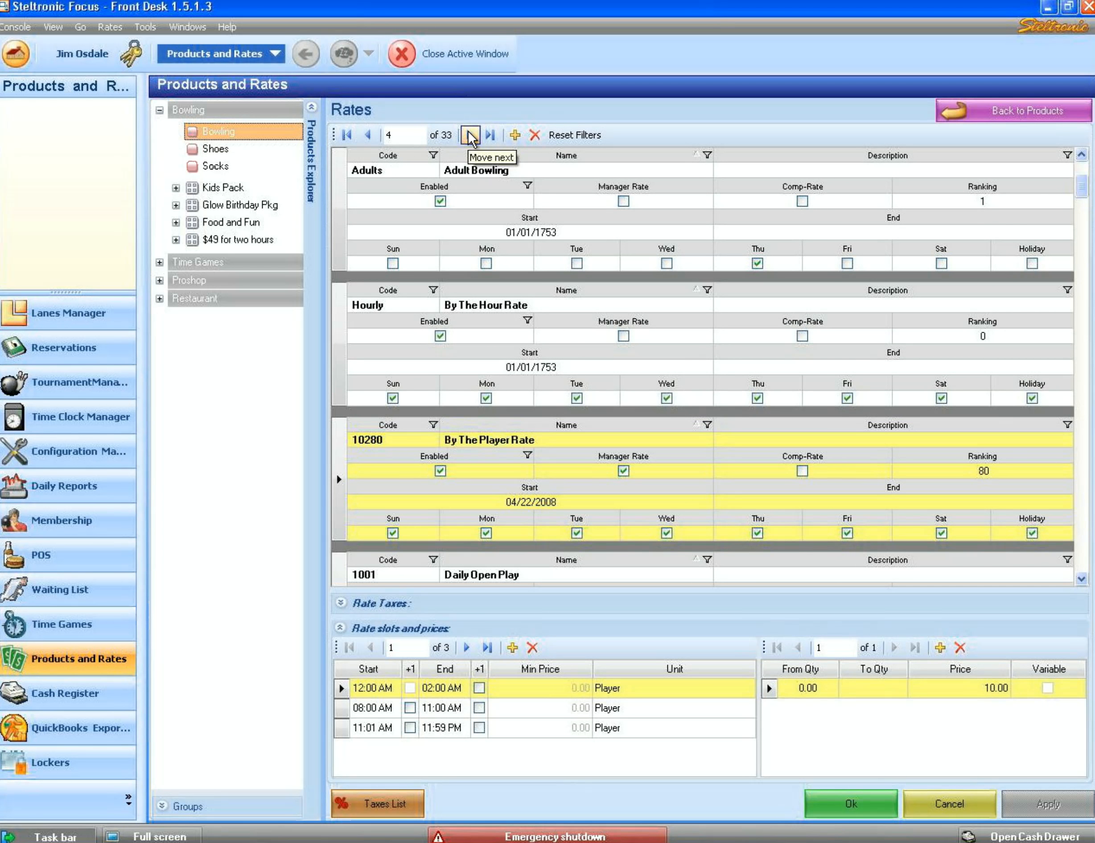
pyautogui.click(470, 134)
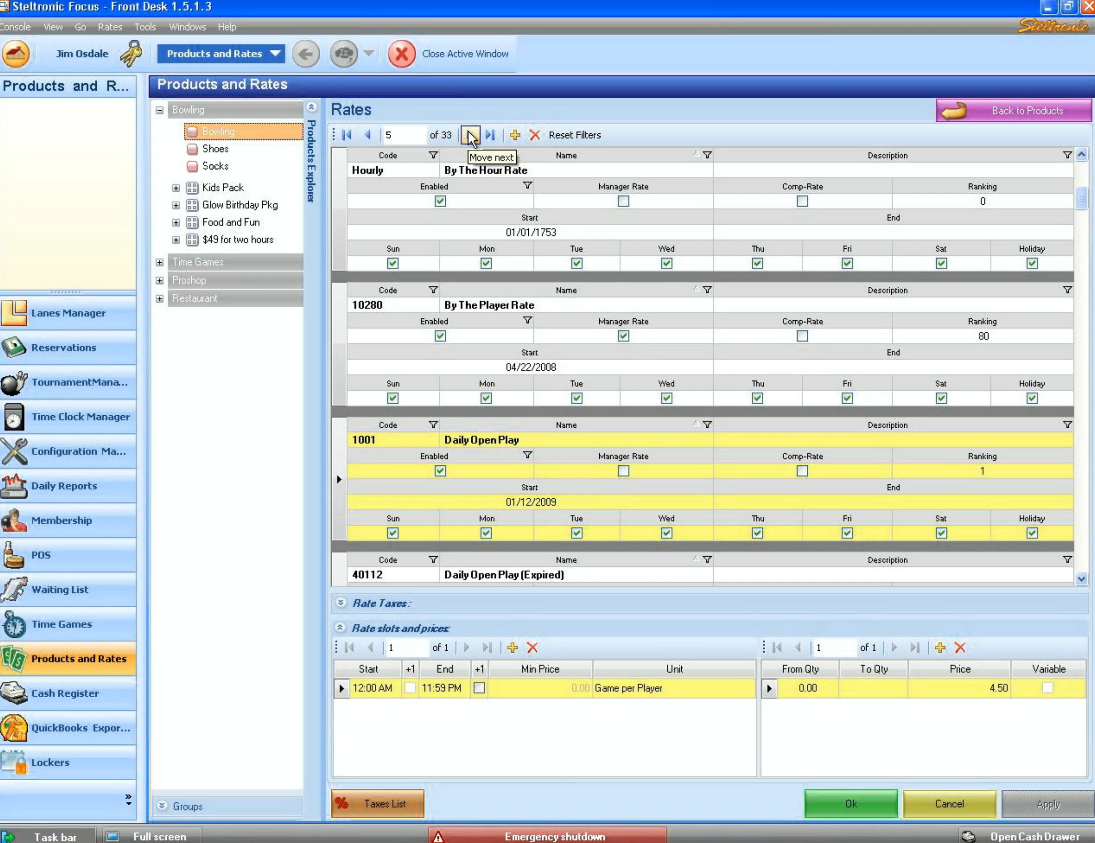